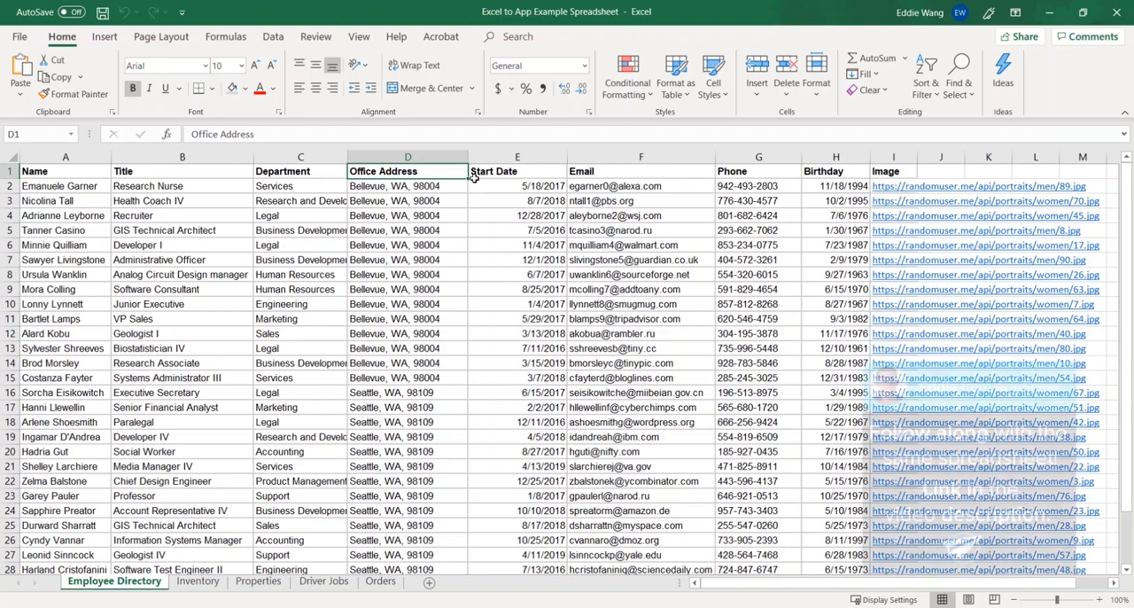
Examine the header row of the Employee Directory sheet, going through the columns from Name to Image.
key("shift+space")
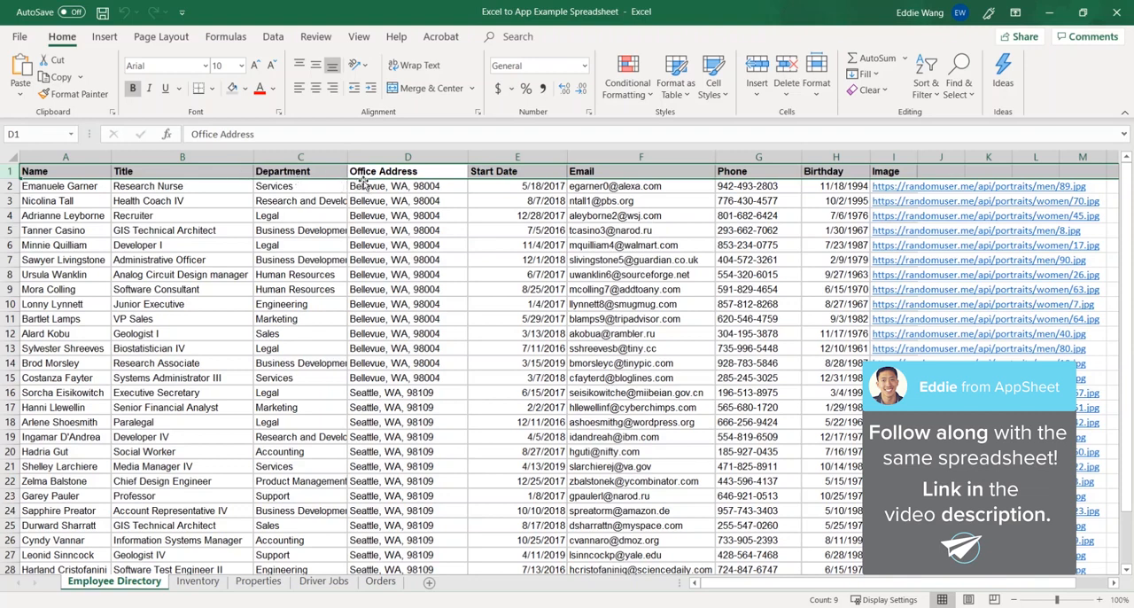
left_click(93, 169)
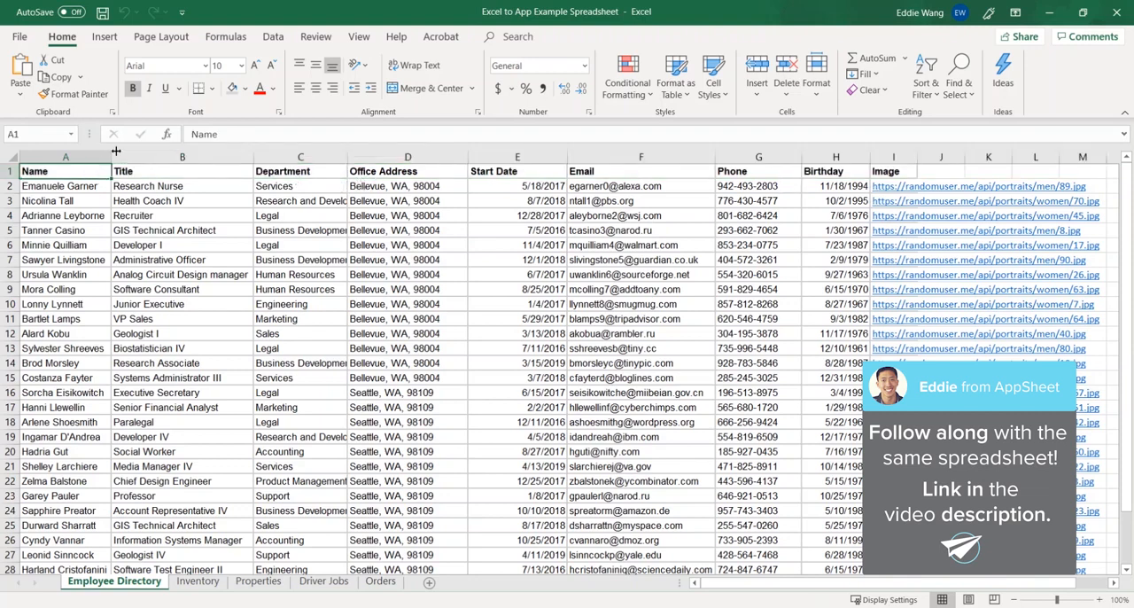
key("Right")
key("Right")
key("Right")
key("Right")
key("Right")
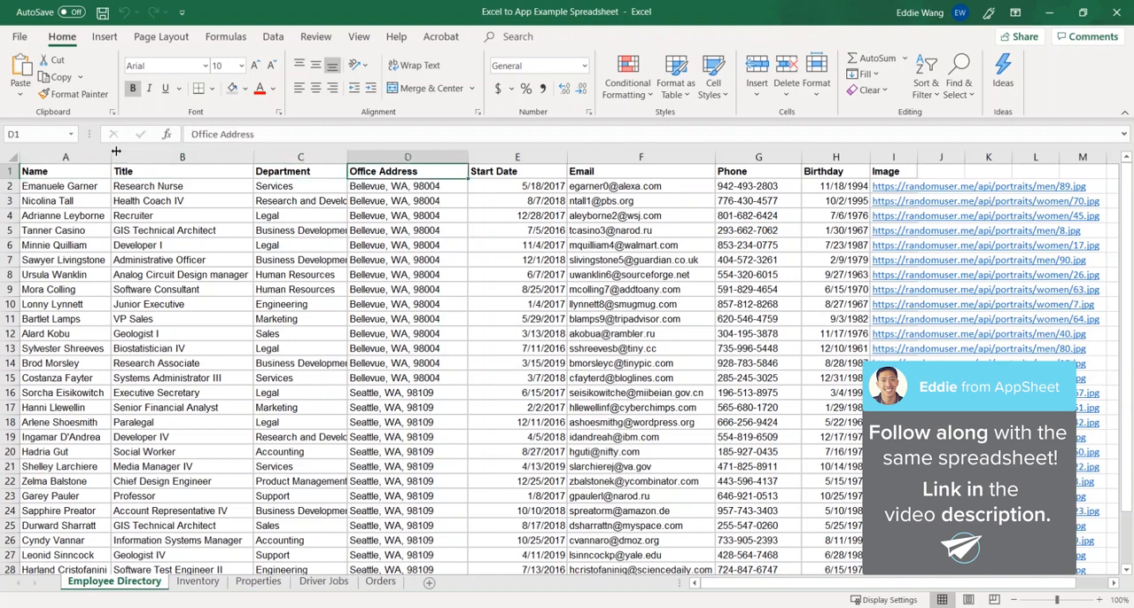
key("Right")
key("Right")
key("Right")
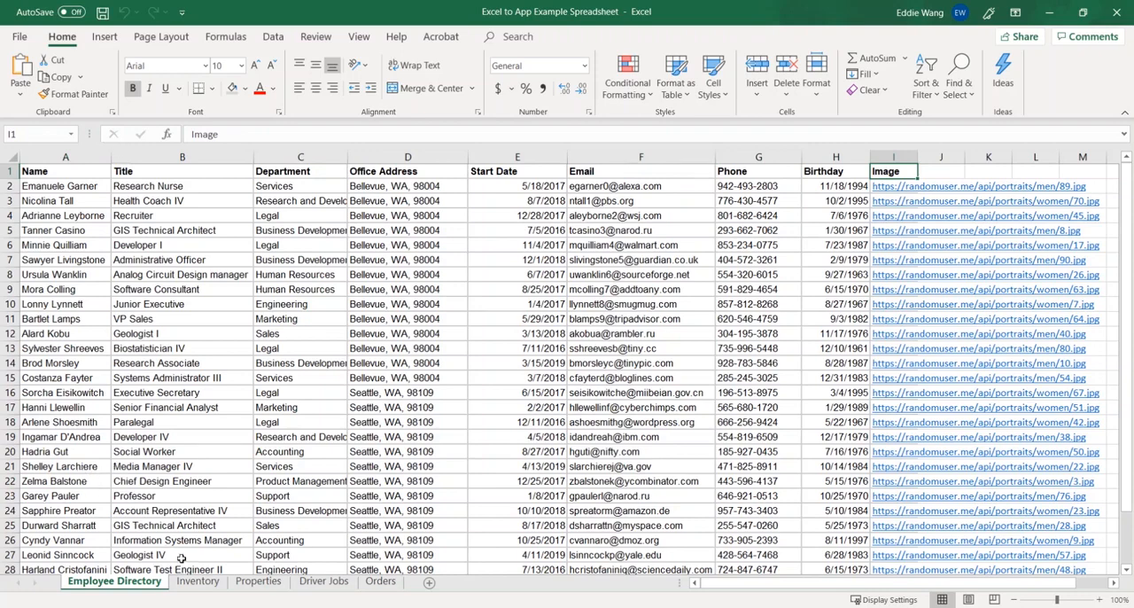
Look through the Inventory, Properties, Driver Jobs and Orders sheets of the workbook.
left_click(197, 582)
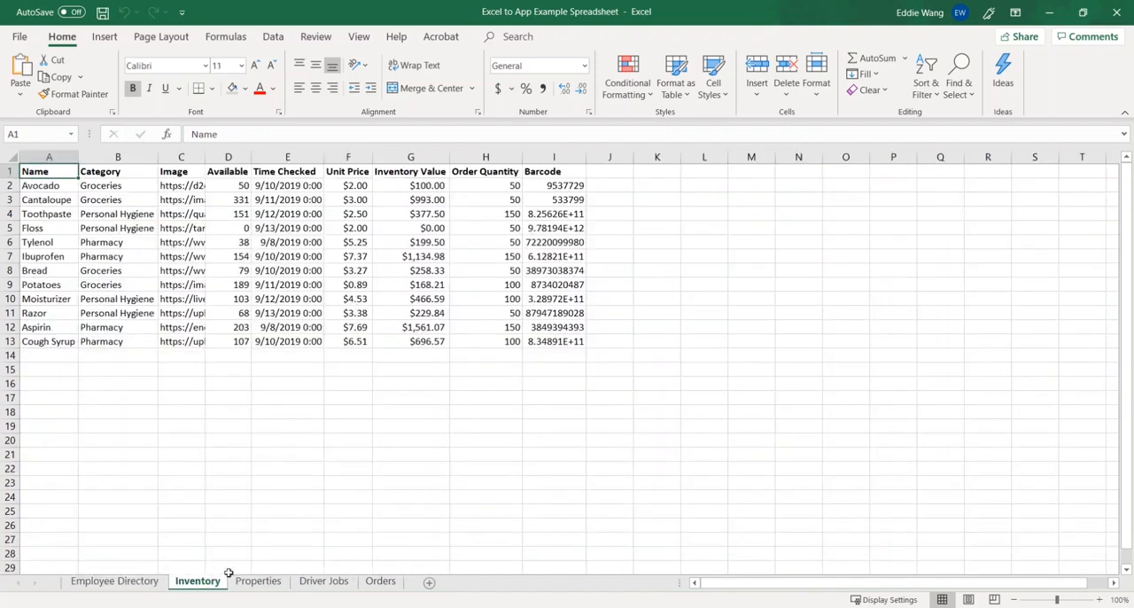
left_click(238, 581)
left_click(333, 585)
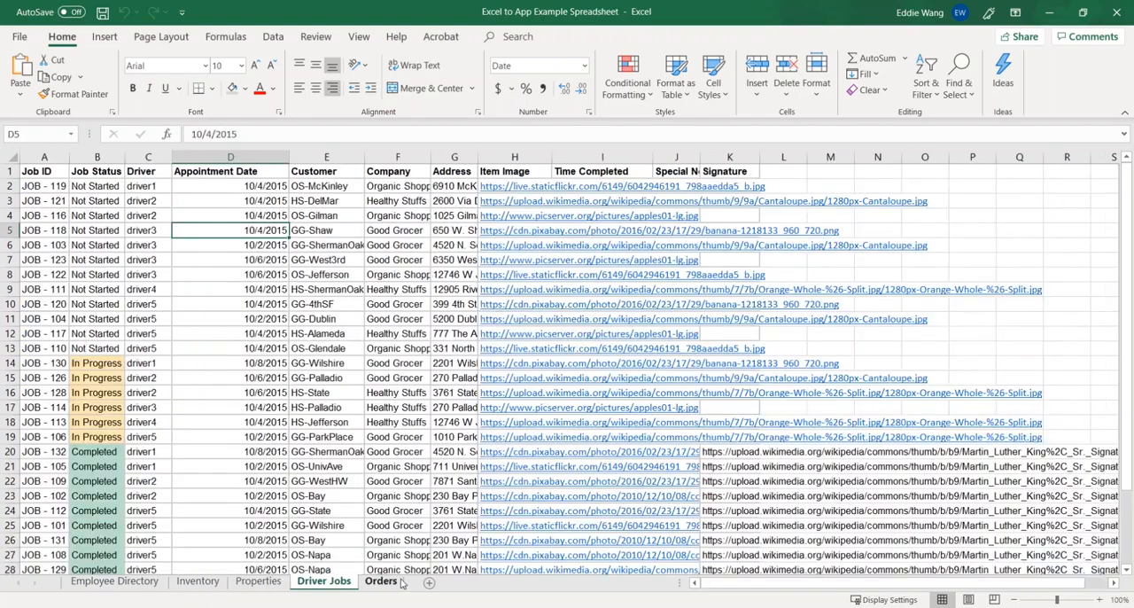
left_click(377, 585)
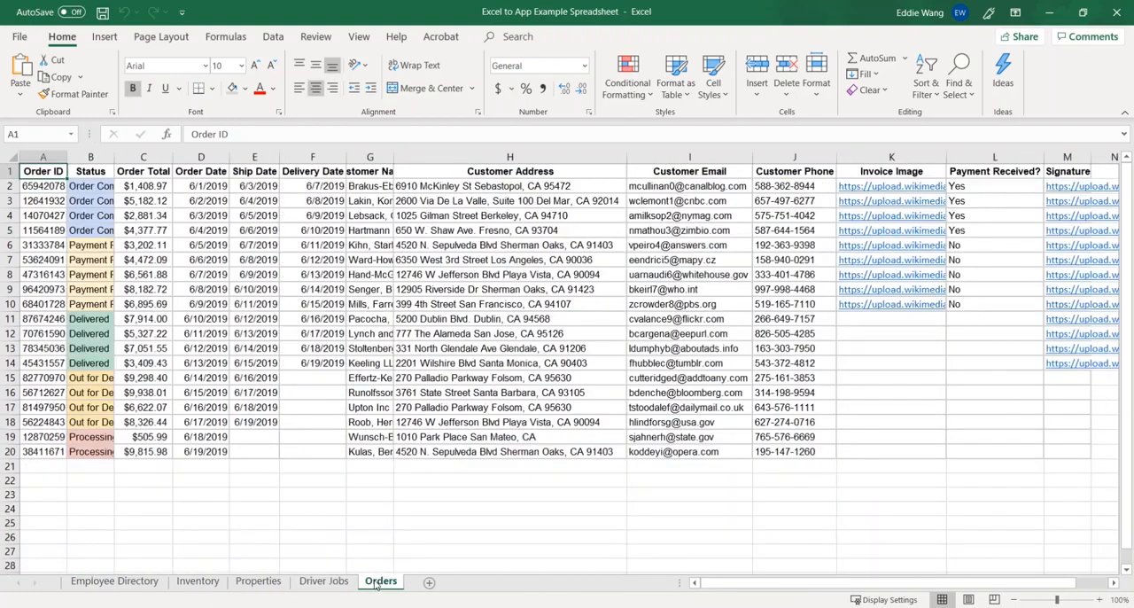
Return to the Employee Directory sheet and examine the extent of its data range.
left_click(125, 583)
left_click(190, 259)
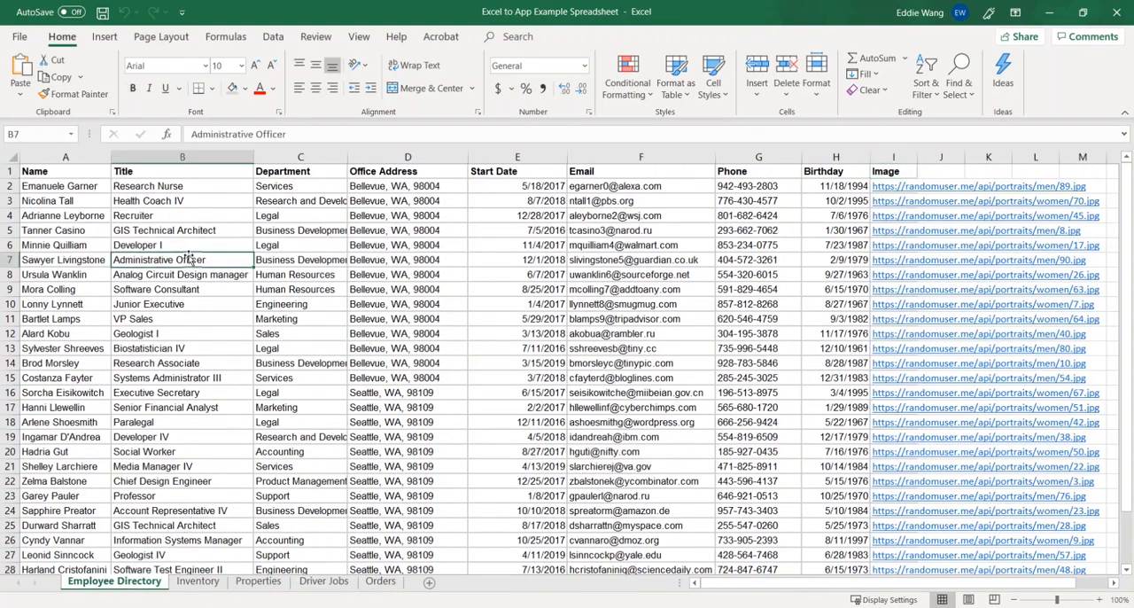
key("ctrl+a")
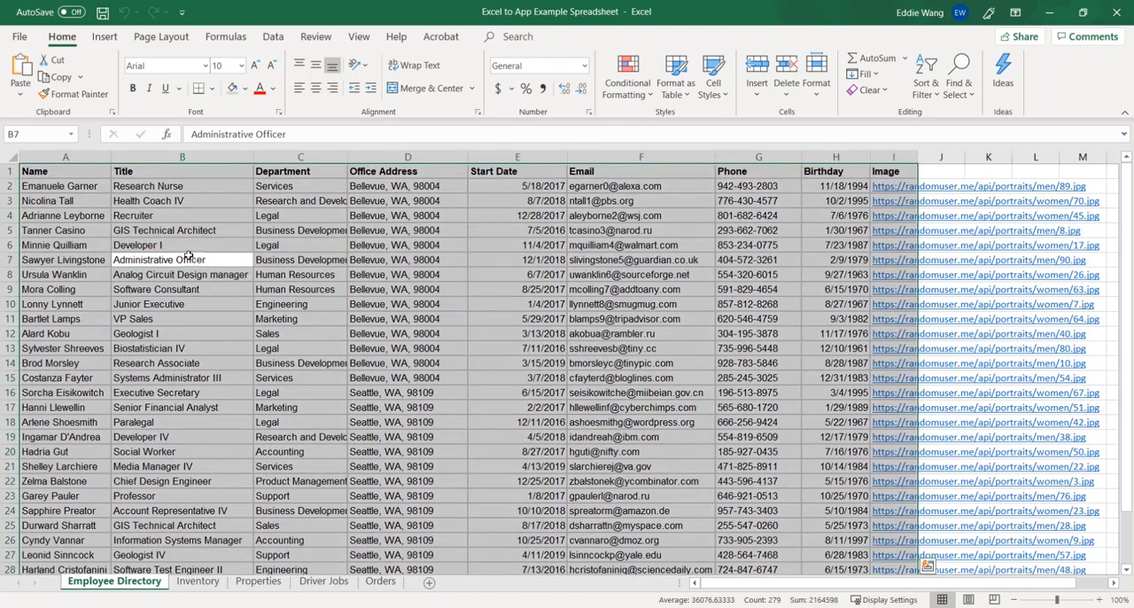
left_click(188, 256)
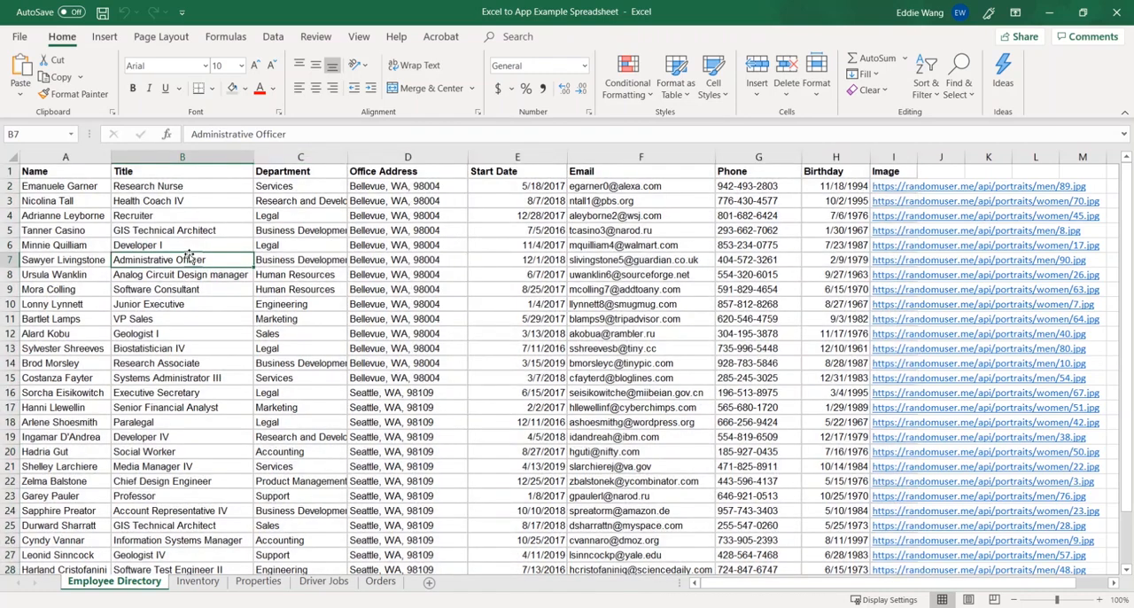
left_click(77, 173)
Switch to the AppSheet site in the browser and start a new app based on your own data.
key("alt+Tab")
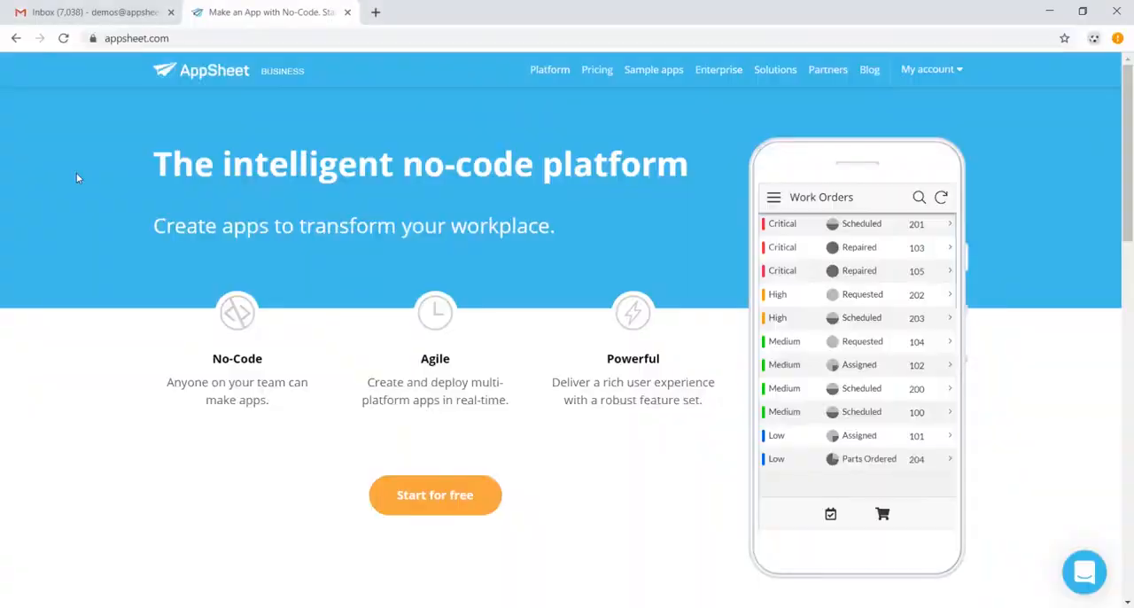
left_click(466, 500)
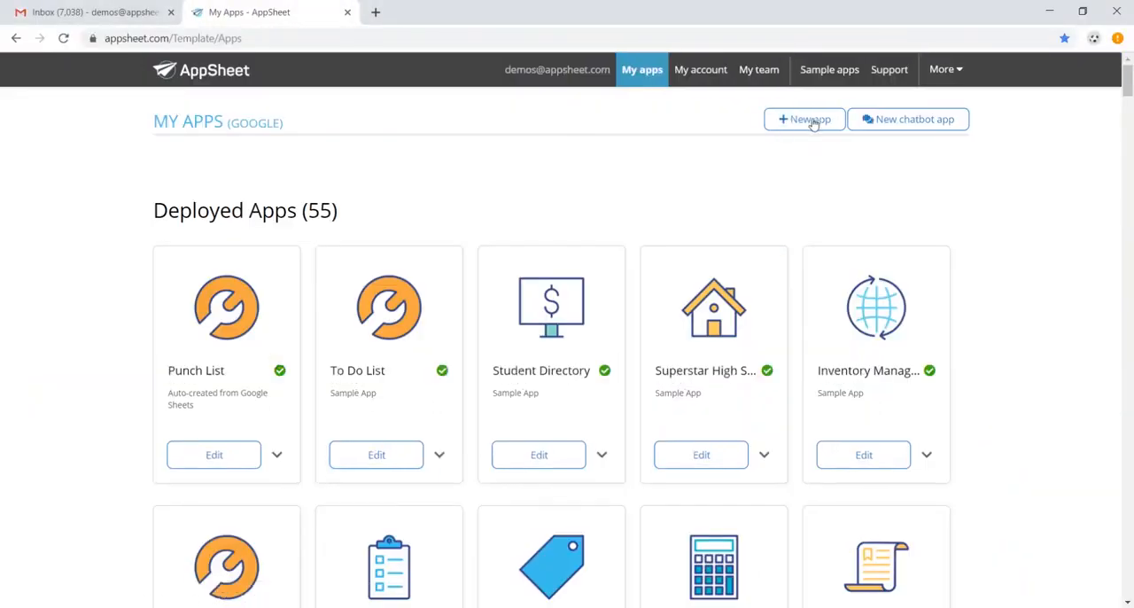
left_click(812, 120)
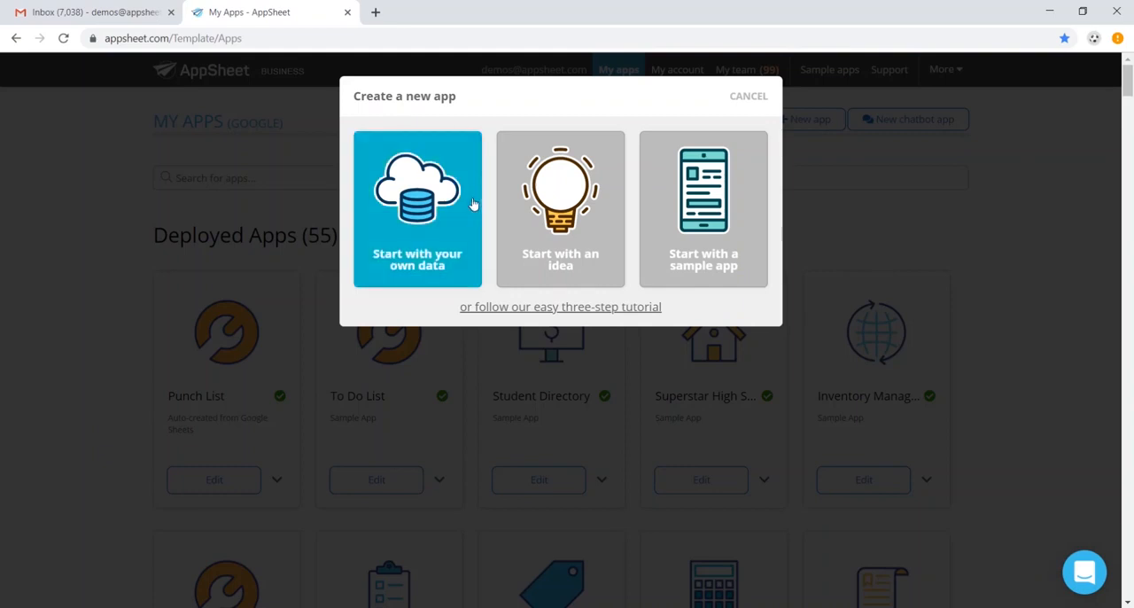
left_click(436, 205)
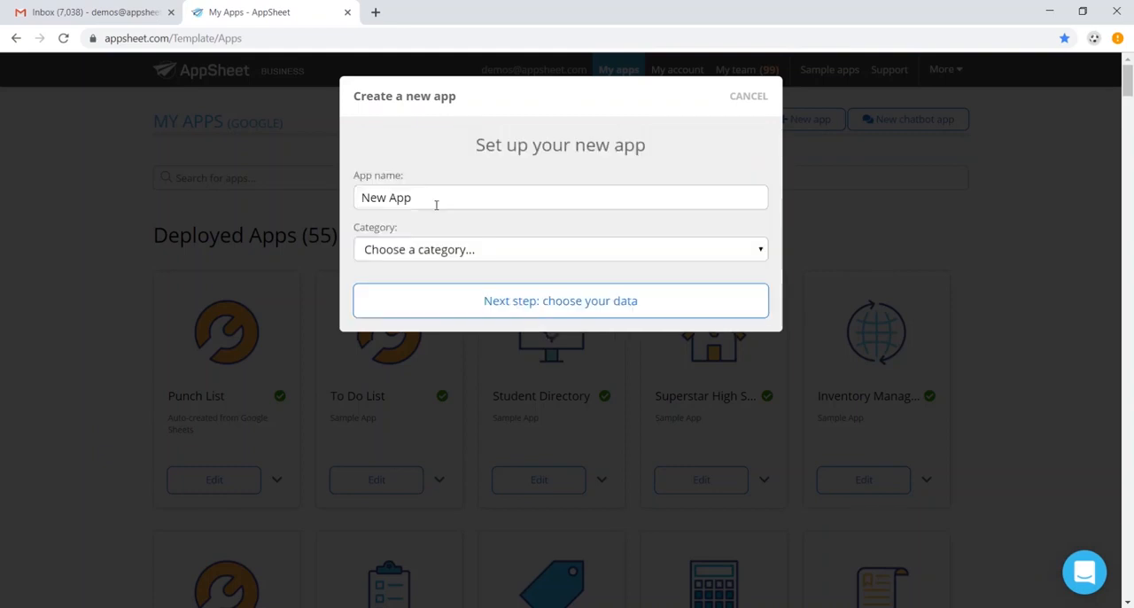
Name the new app "Employee Directory Database" and continue to choosing its data.
triple_click(452, 197)
type("Employee Directory Database")
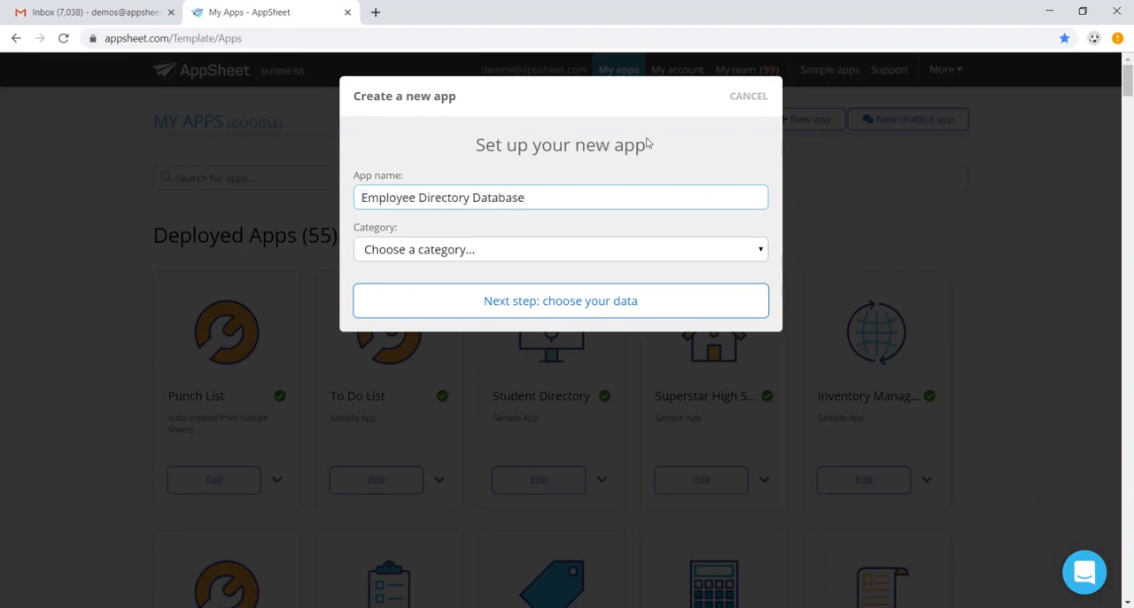
left_click(652, 303)
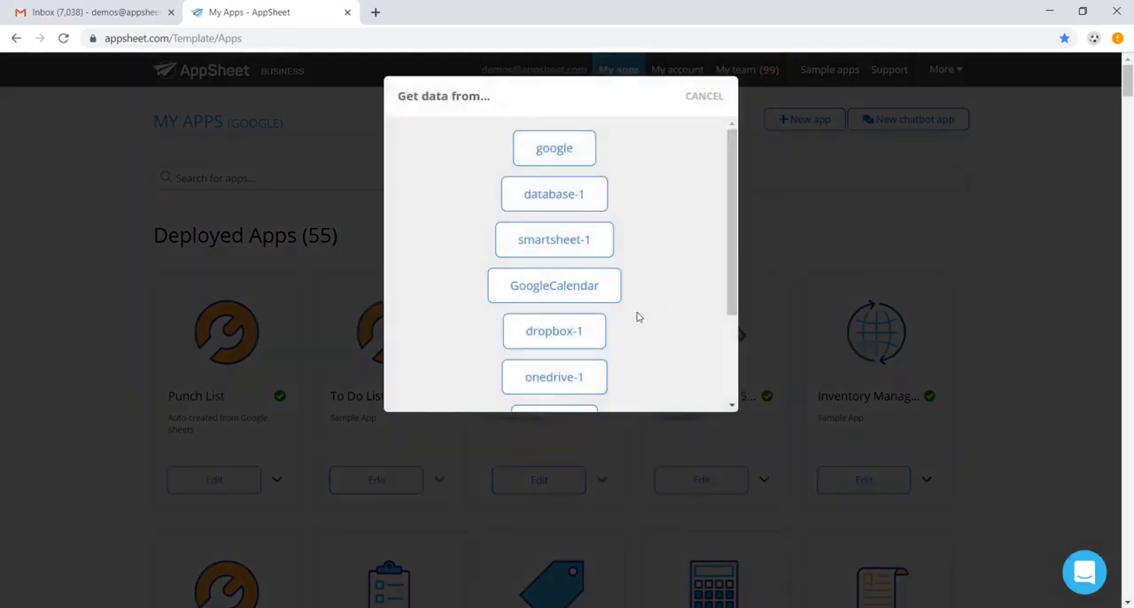
Choose onedrive-1 as the data source and create the app from Excel to App Example Spreadsheet.xlsx.
scroll(641, 316, "down", 1)
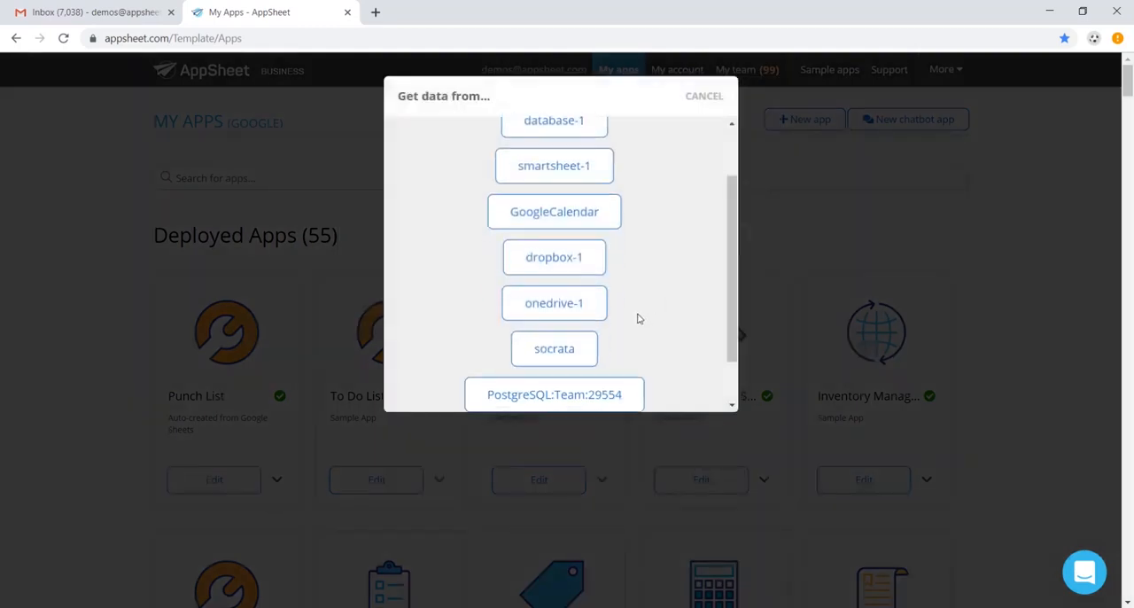
left_click(543, 312)
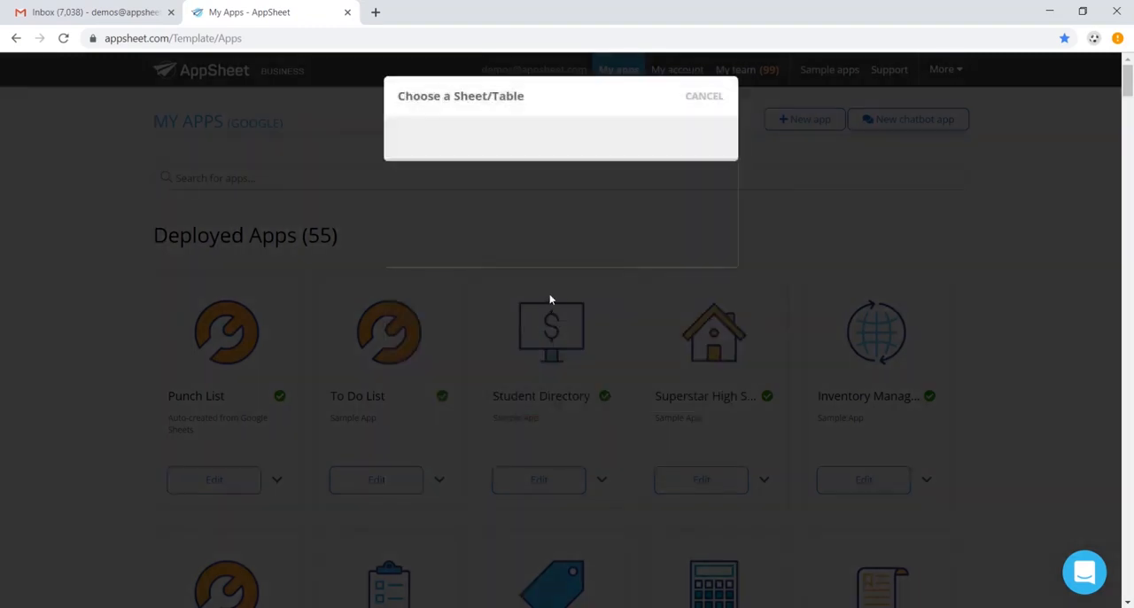
left_click(461, 161)
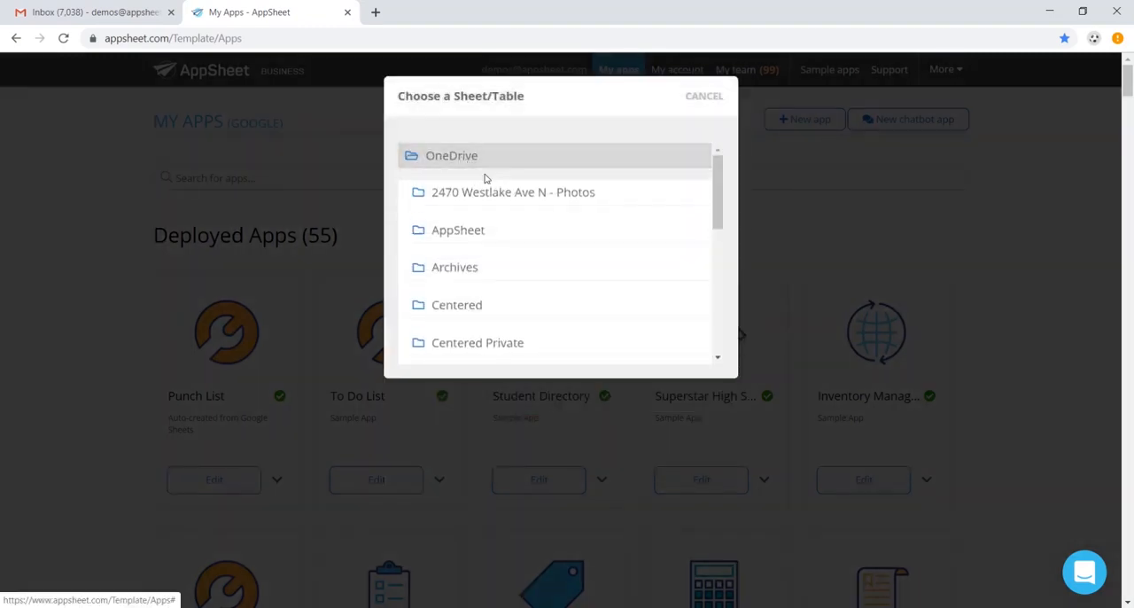
scroll(496, 190, "down", 5)
left_click(504, 315)
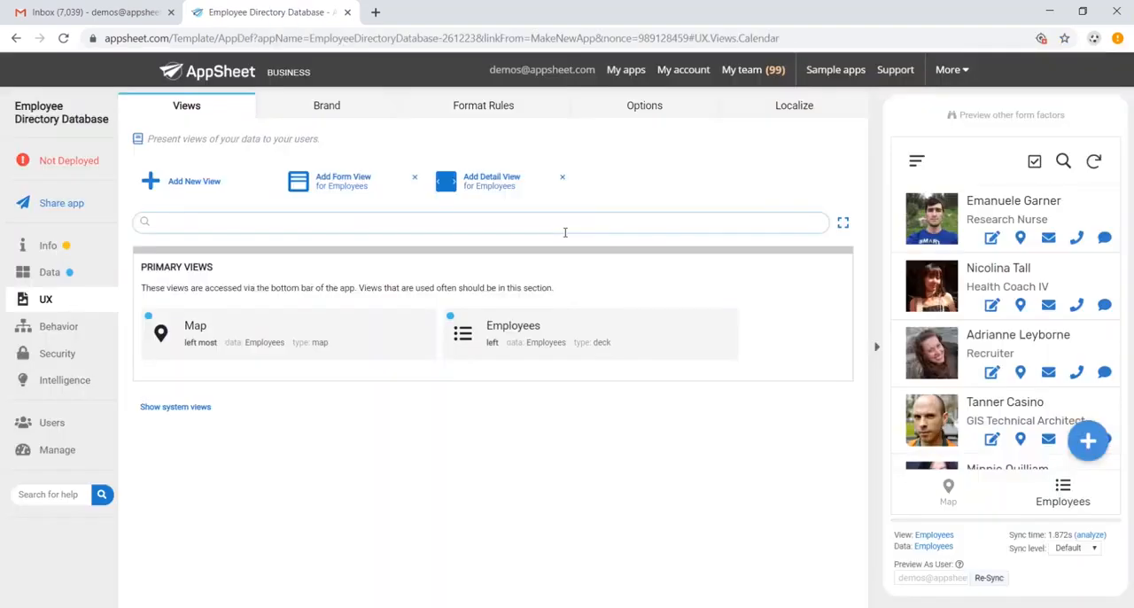
Switch to the Excel spreadsheet and back to AppSheet to compare the employee data with the generated app.
key("alt+Tab")
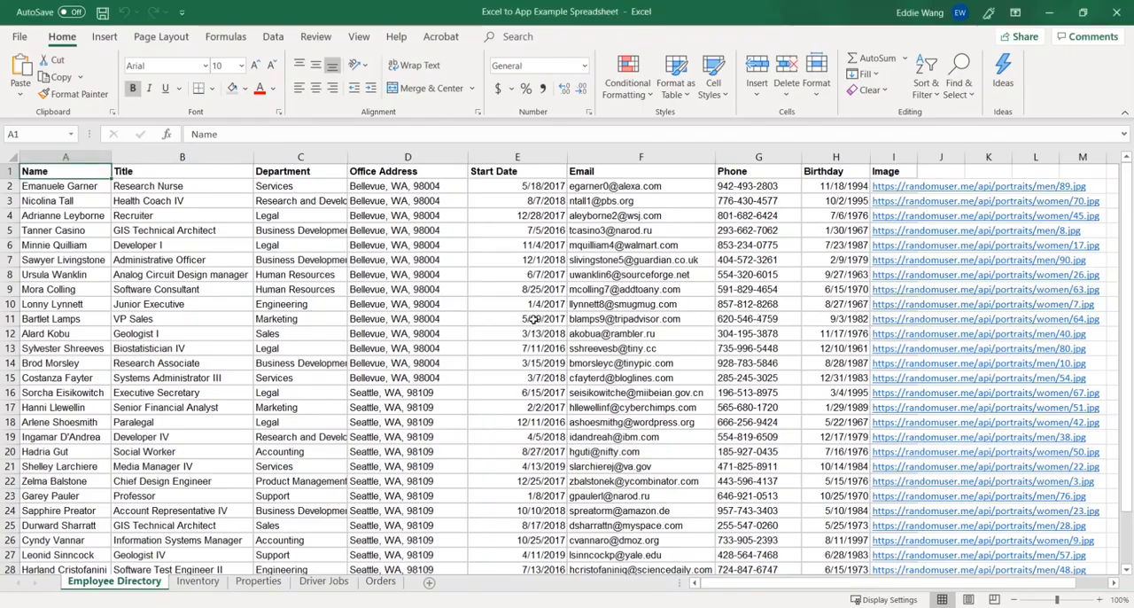
key("alt+Tab")
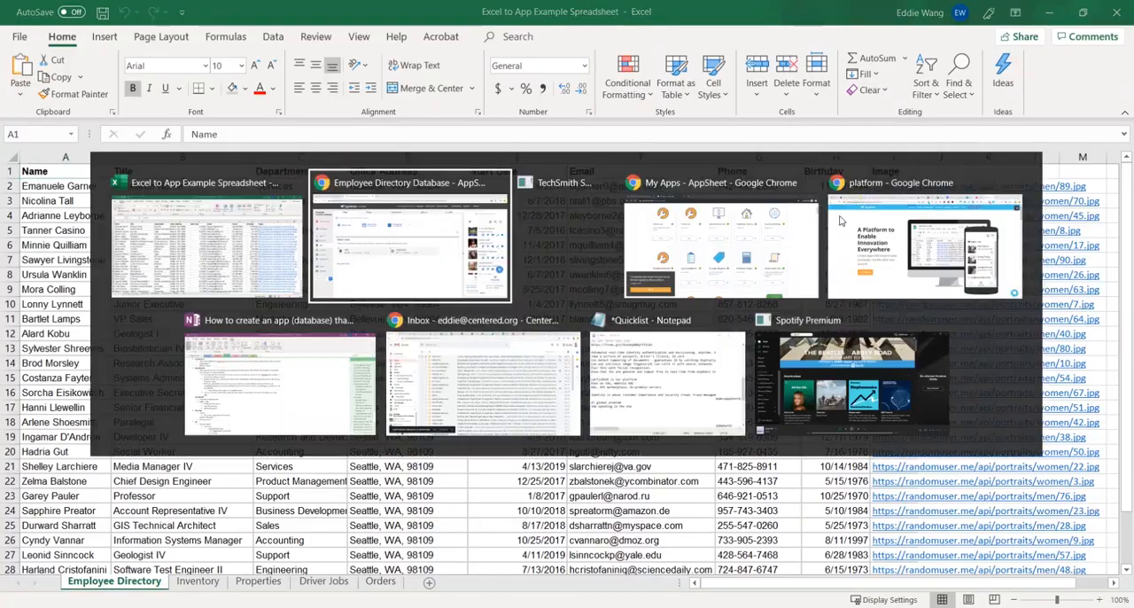
scroll(1000, 341, "down", 1)
scroll(986, 337, "up", 1)
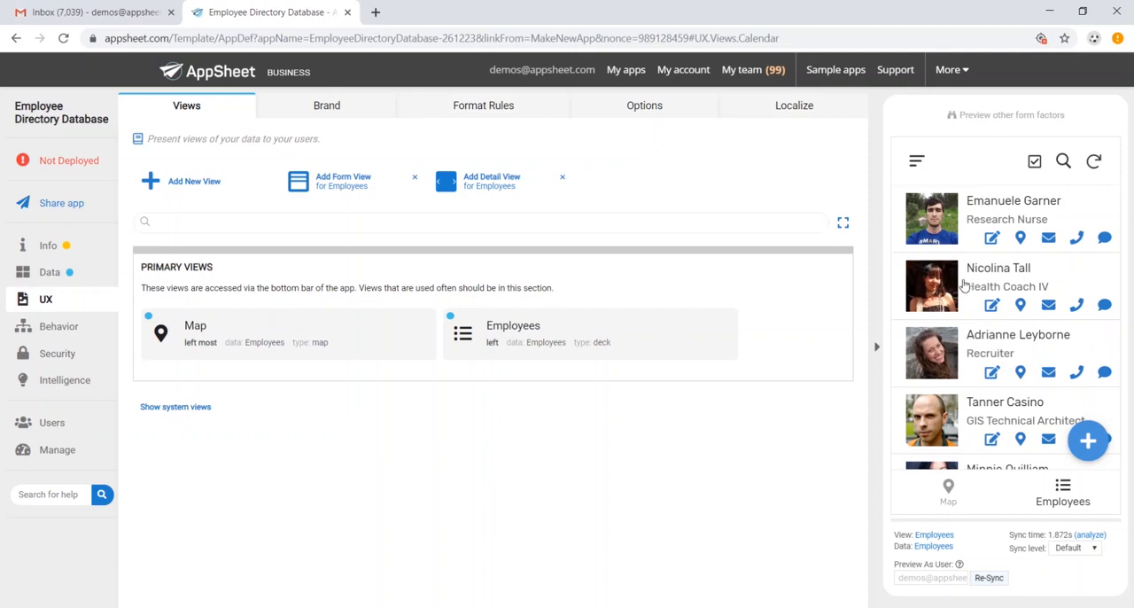
Review the Employees table's update permissions and its column names and types in the app's data settings.
left_click(50, 277)
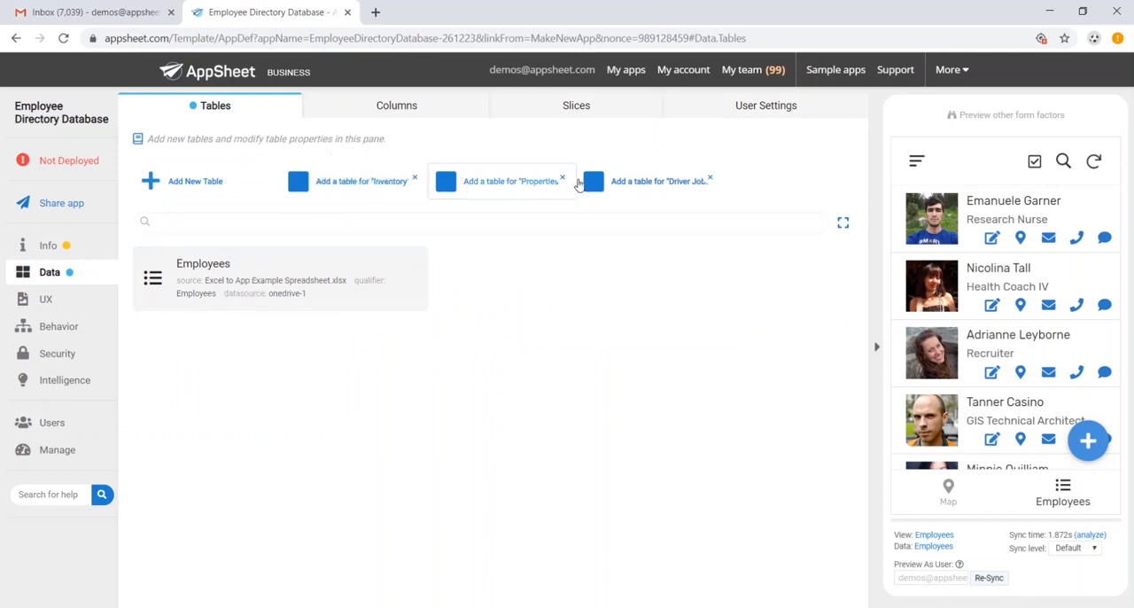
left_click(324, 282)
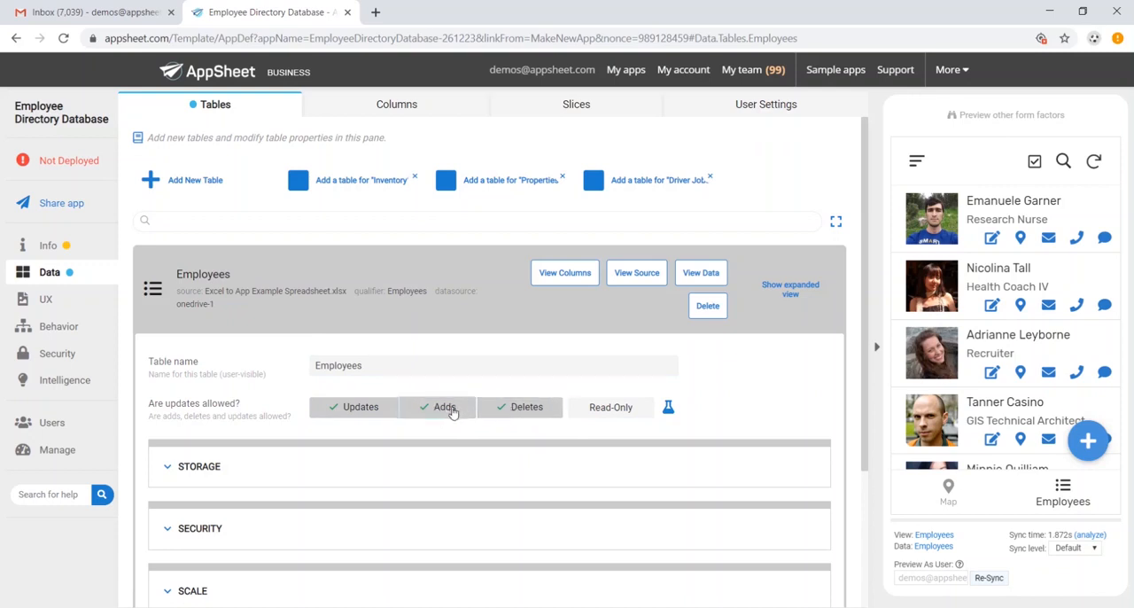
left_click(394, 107)
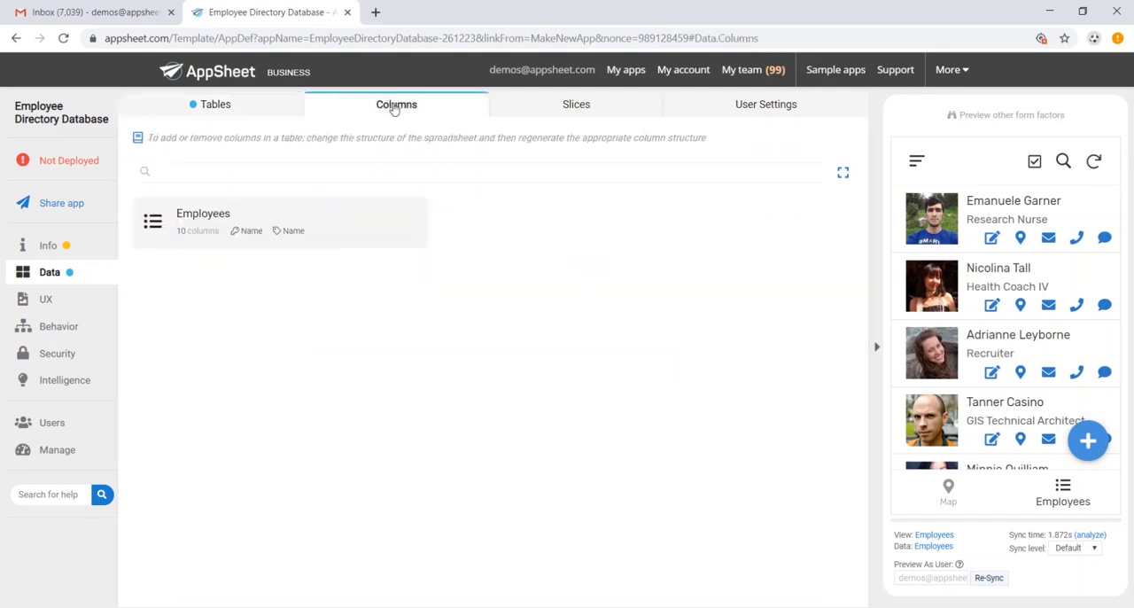
scroll(390, 252, "down", 1)
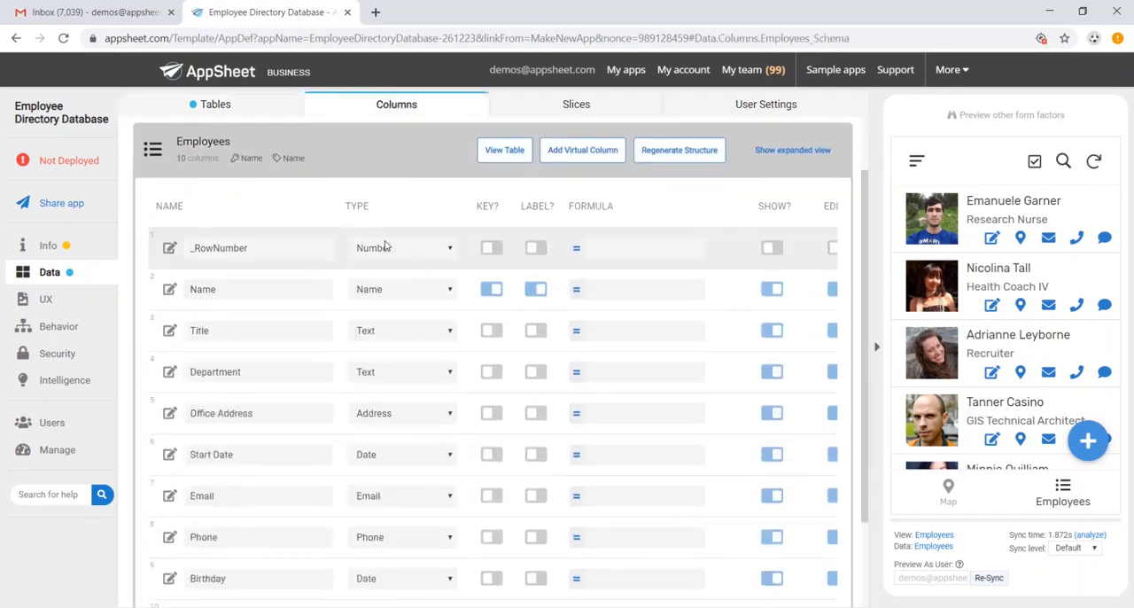
scroll(398, 252, "down", 2)
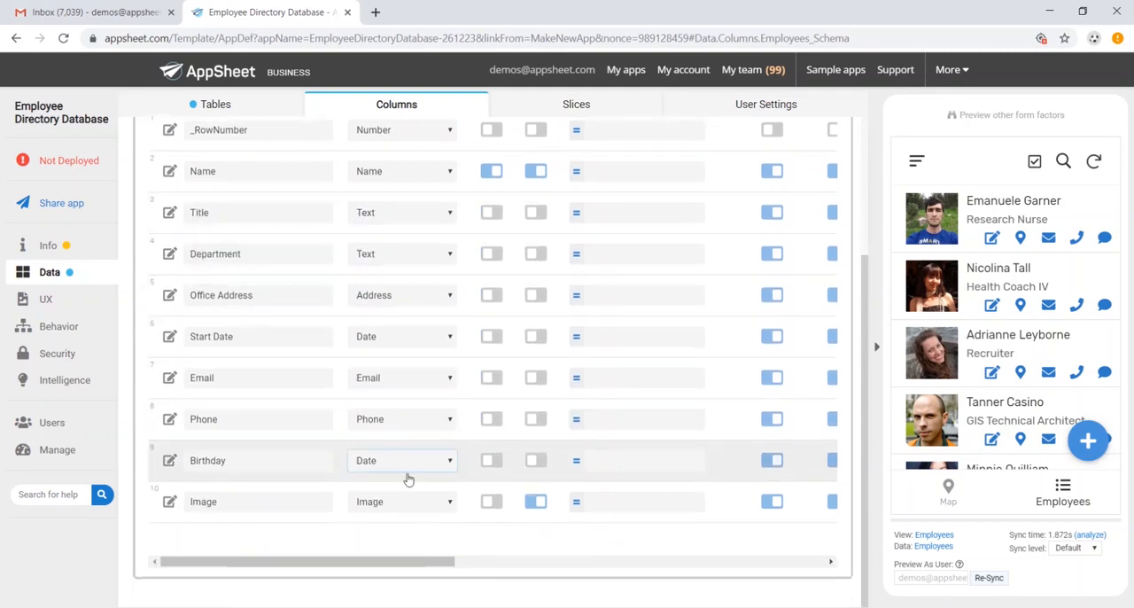
scroll(406, 484, "up", 1)
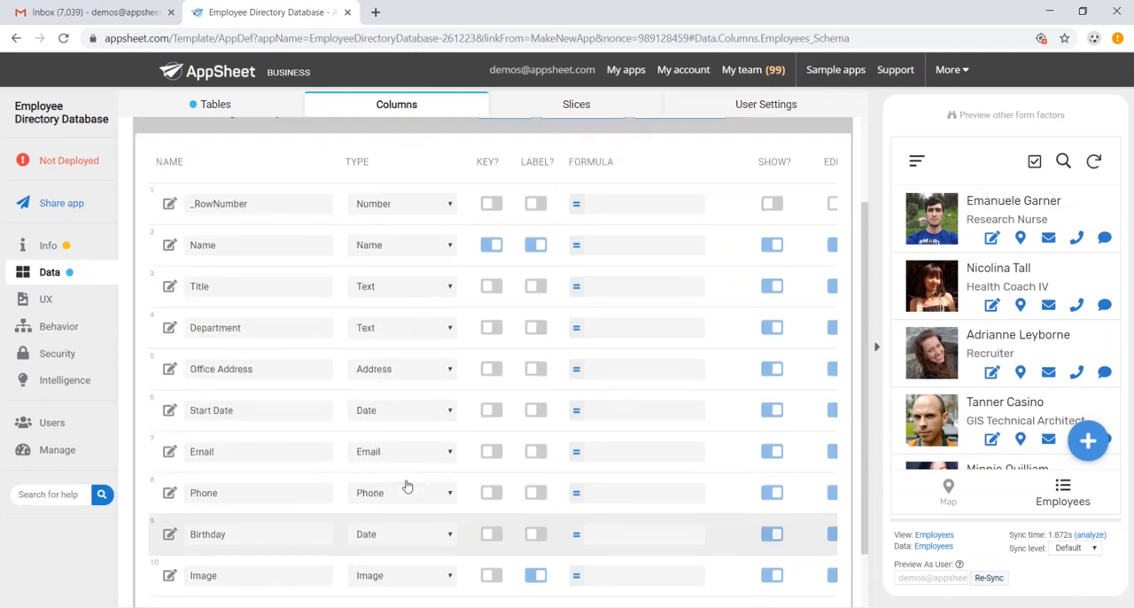
scroll(411, 278, "up", 1)
left_click(552, 105)
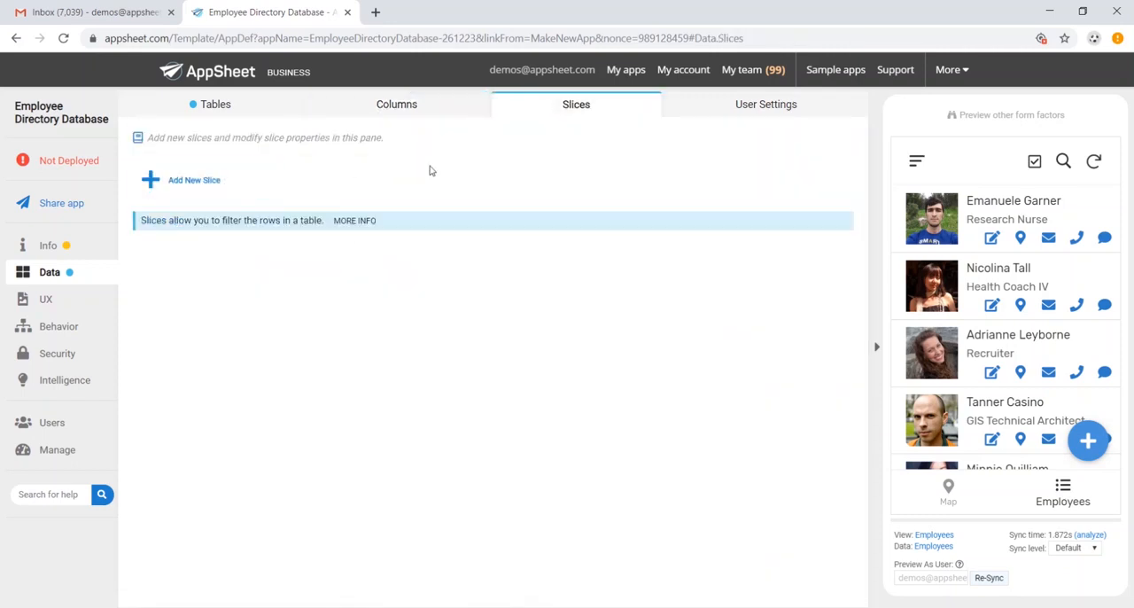
left_click(213, 183)
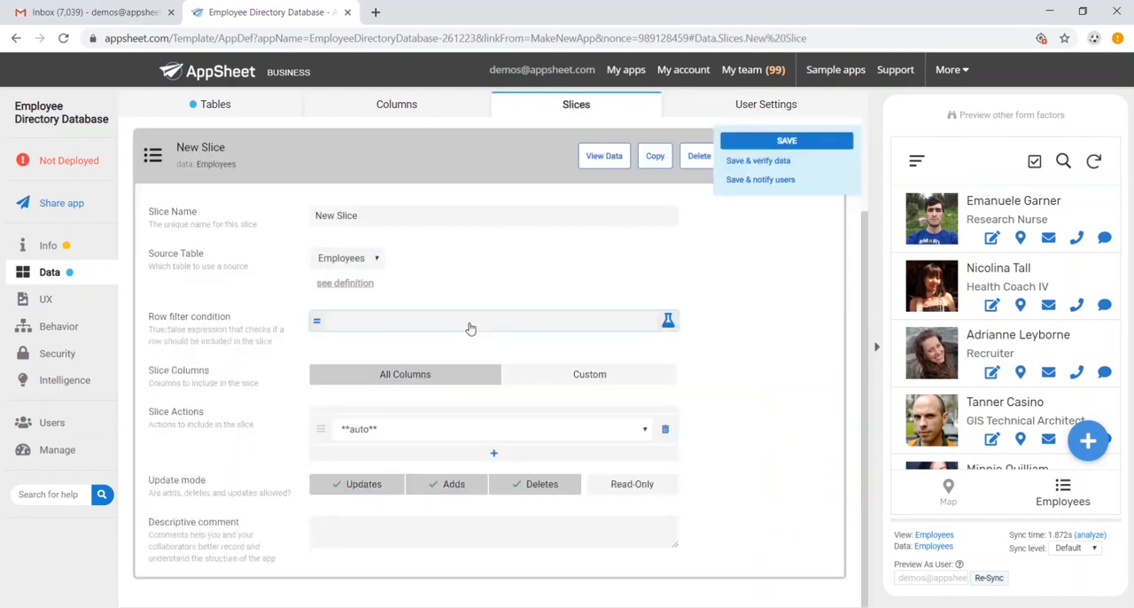
key("alt+Tab")
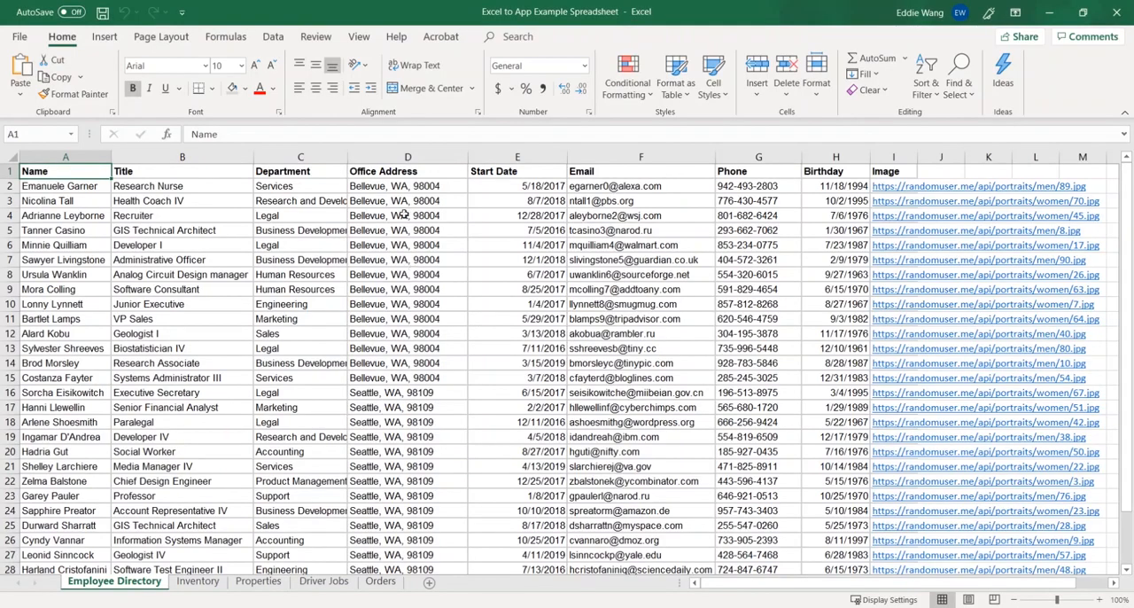
key("alt+Tab")
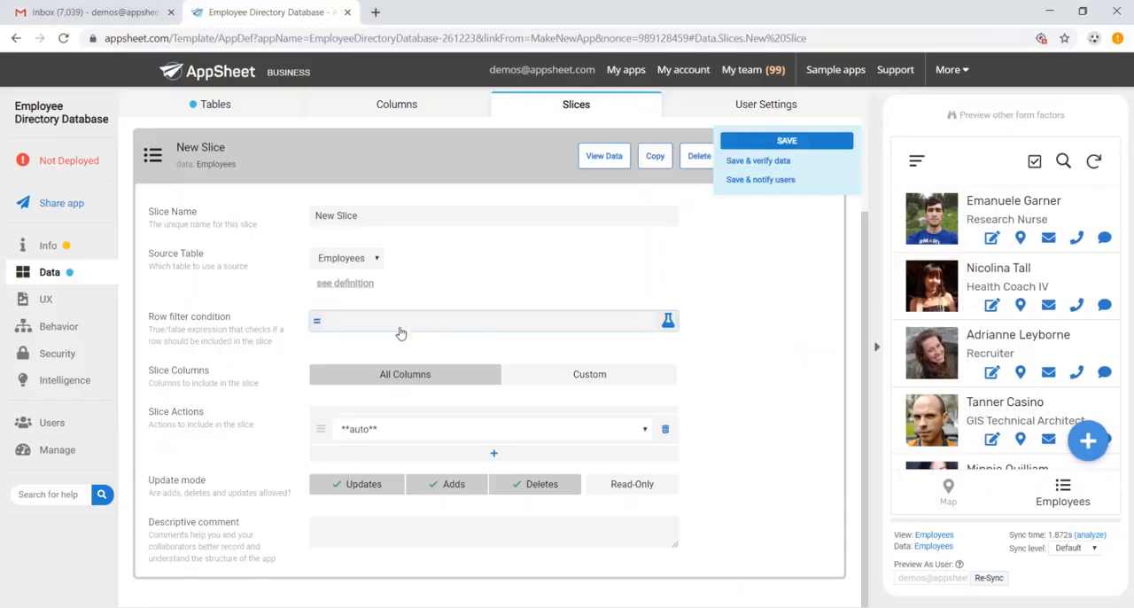
left_click(697, 158)
left_click(670, 161)
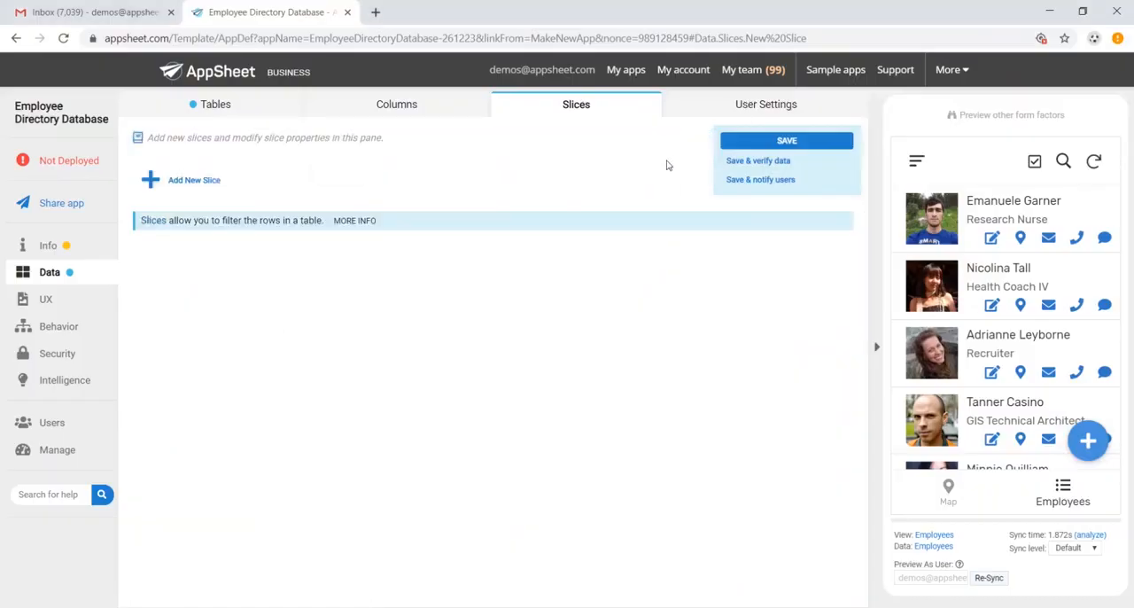
Open the settings of the Employees primary view and look through the employee list in the app preview.
left_click(80, 307)
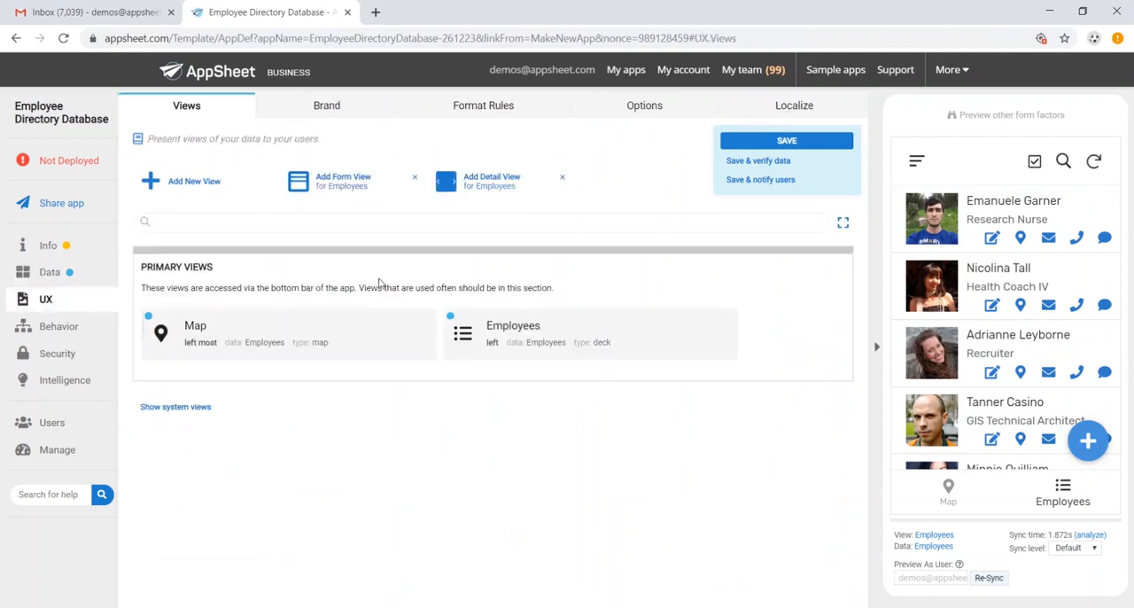
left_click(486, 324)
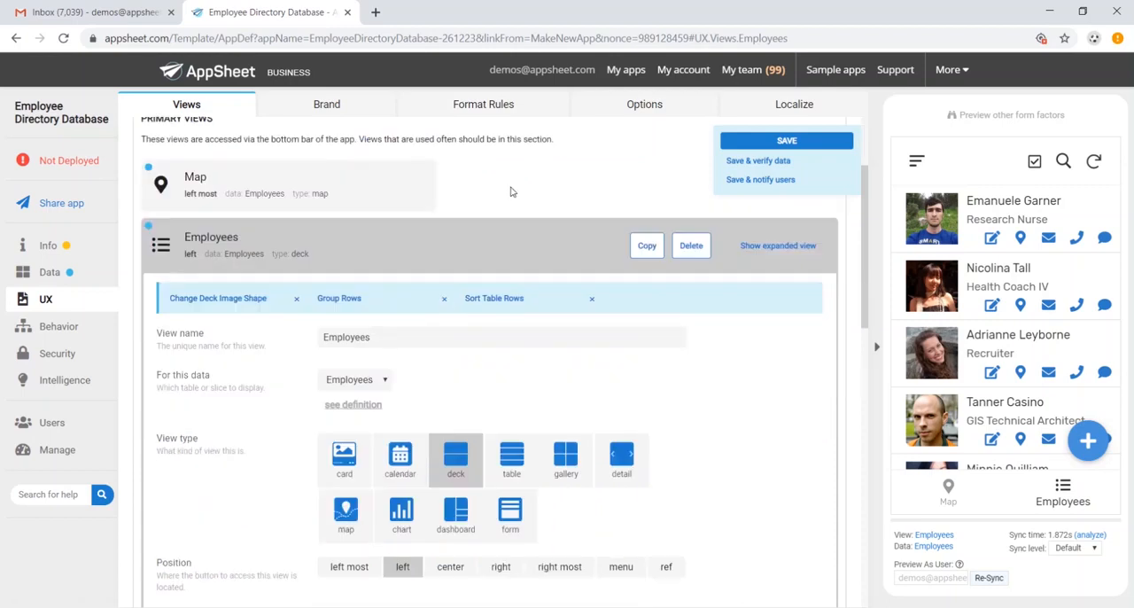
scroll(1037, 416, "down", 5)
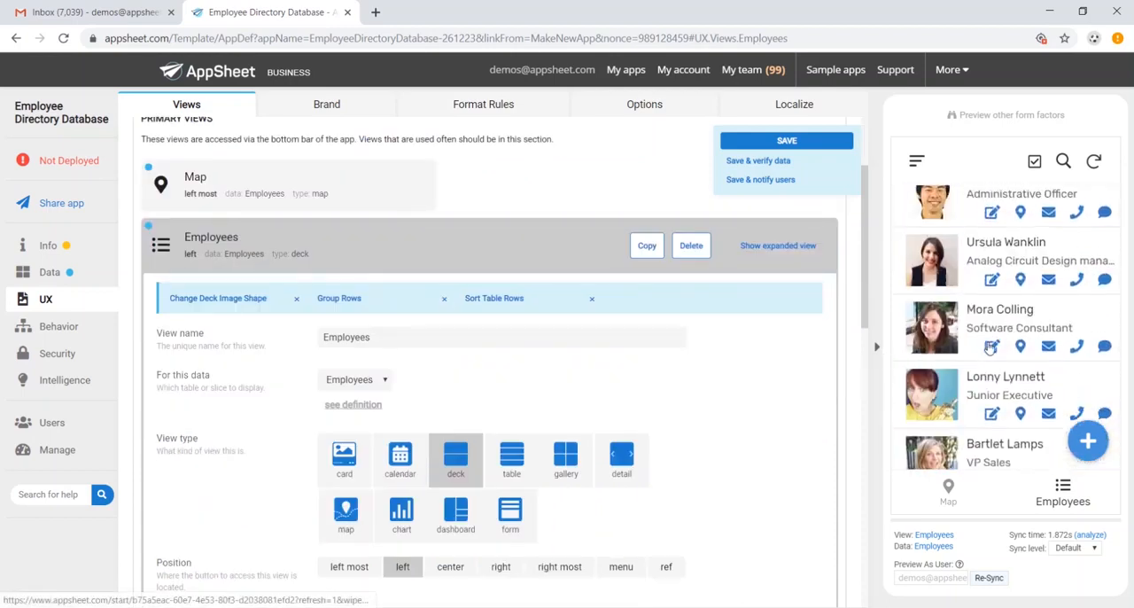
scroll(992, 345, "up", 5)
scroll(611, 421, "down", 1)
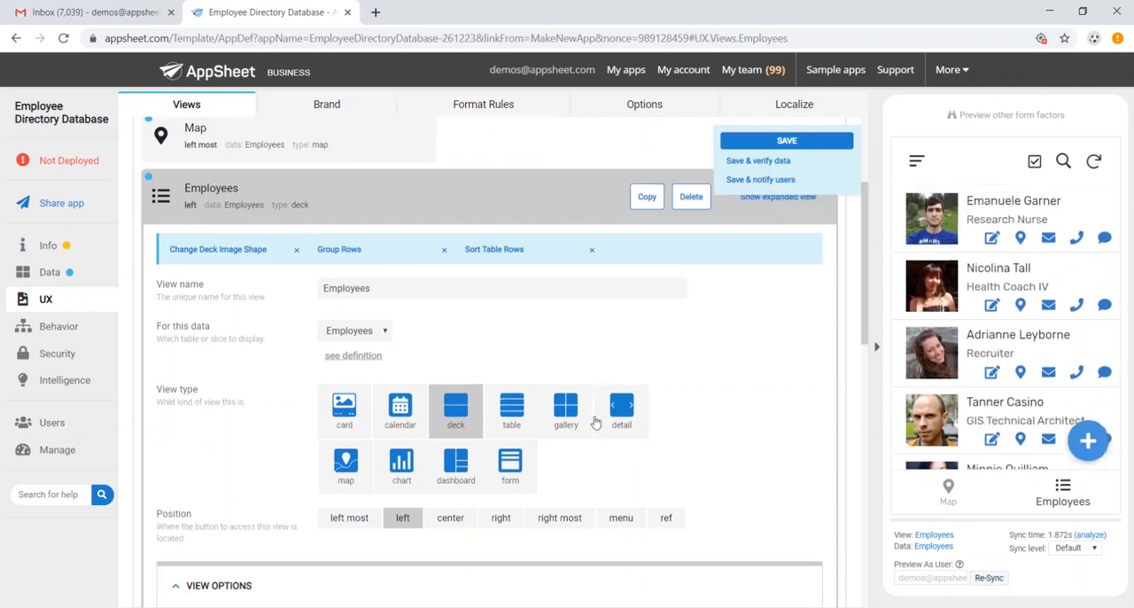
Try the table and gallery view types for the Employees view and return it to deck.
left_click(514, 390)
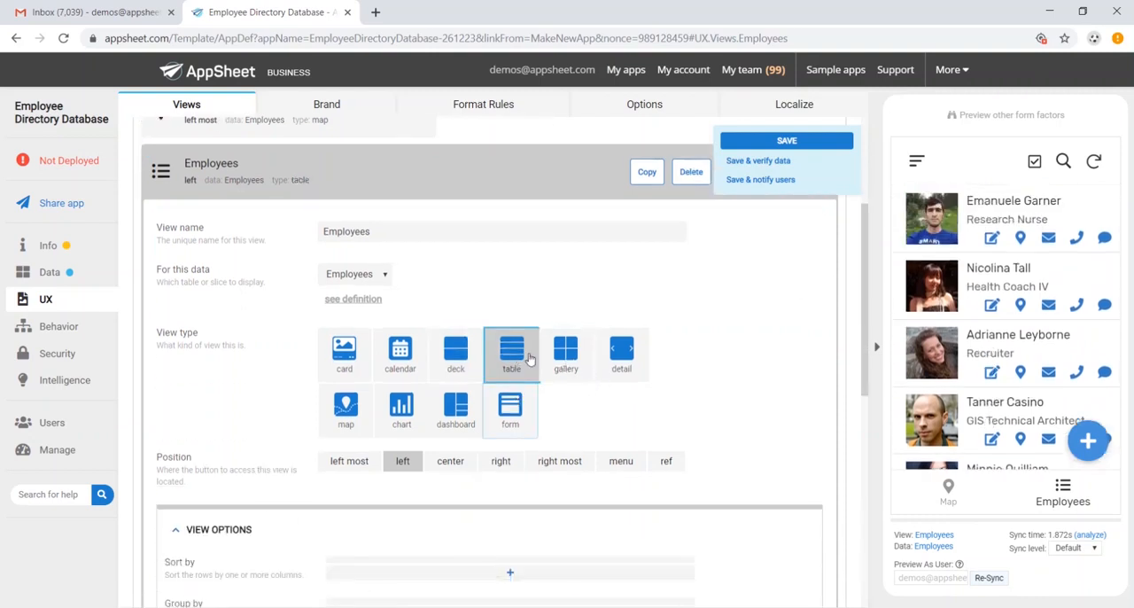
left_click(578, 379)
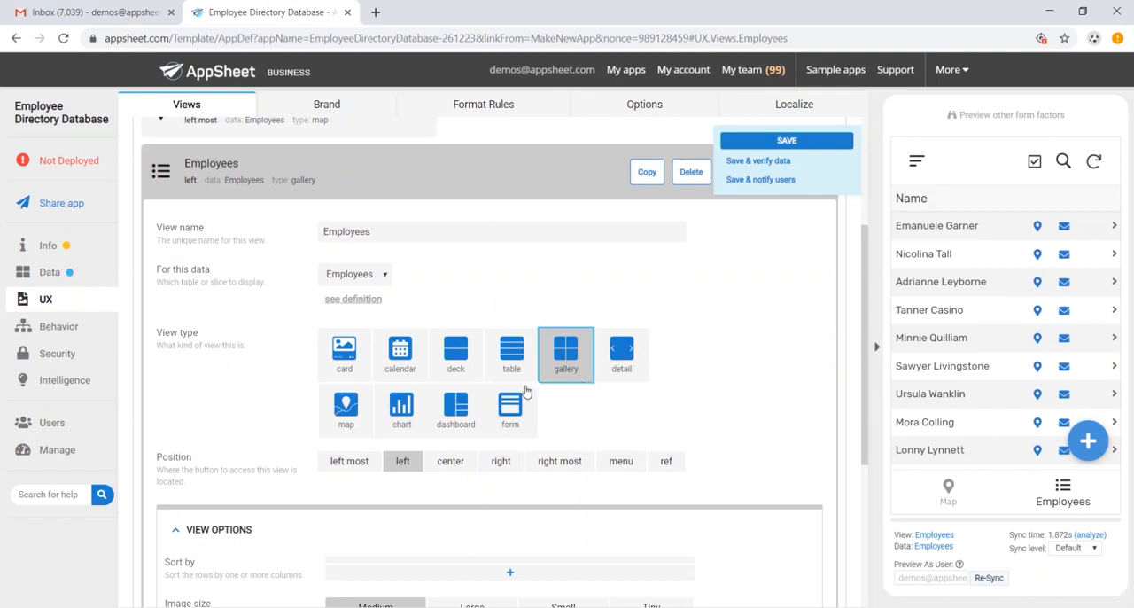
left_click(457, 365)
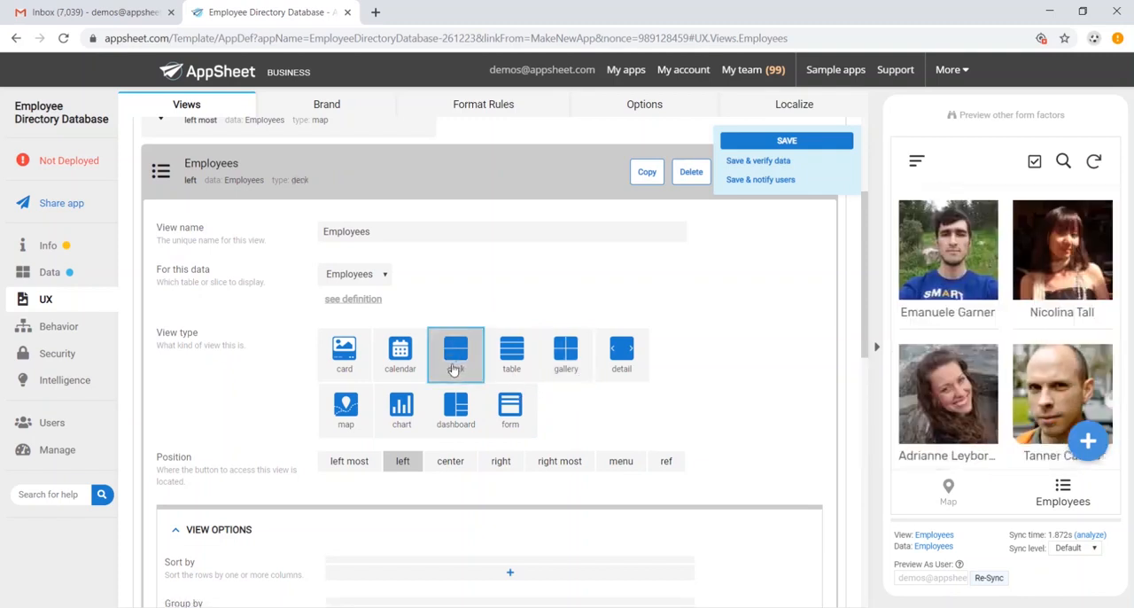
Group the rows of the Employees view by Department in ascending order.
scroll(457, 368, "down", 3)
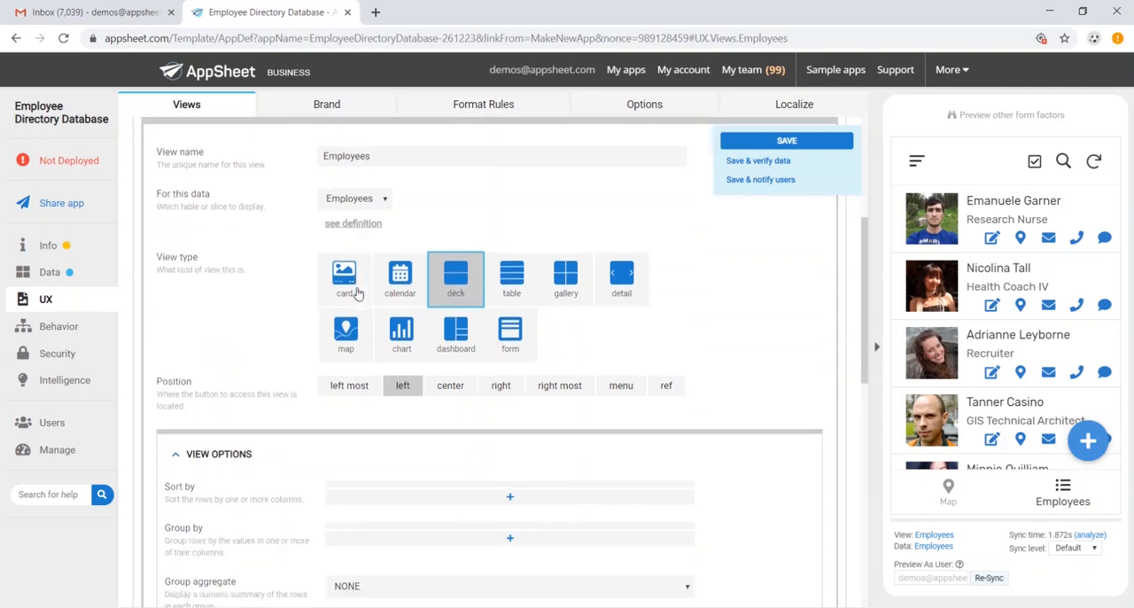
left_click(512, 400)
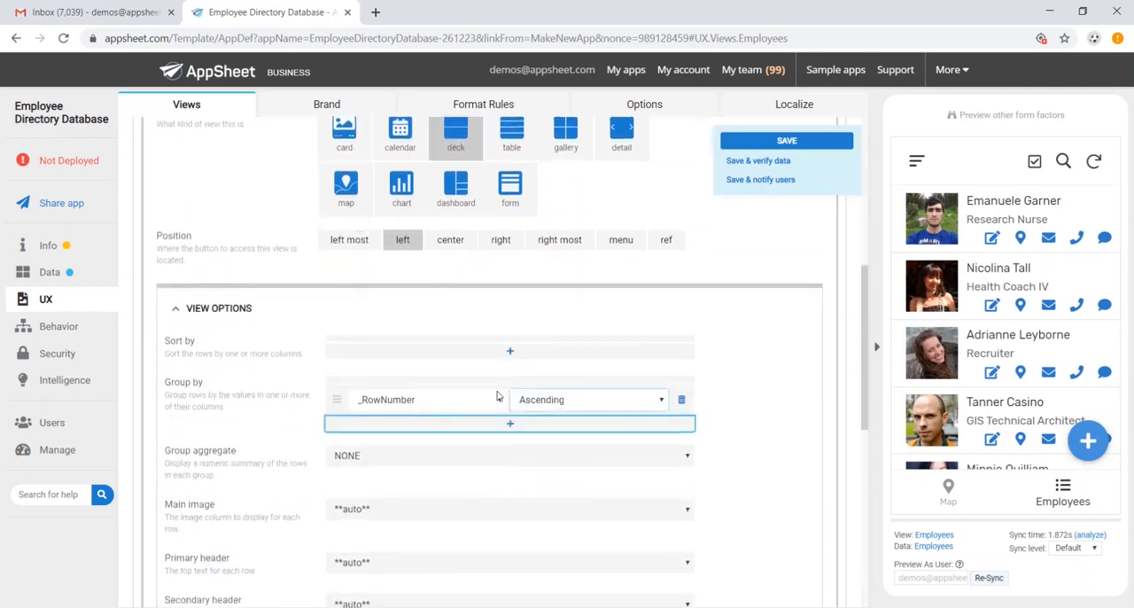
left_click(475, 406)
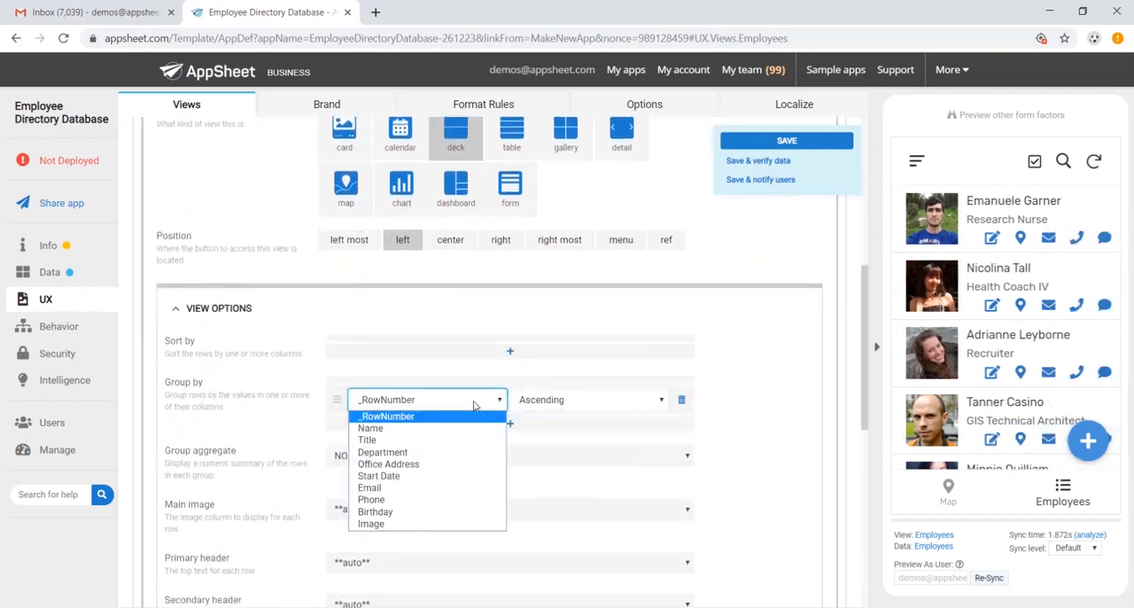
left_click(449, 453)
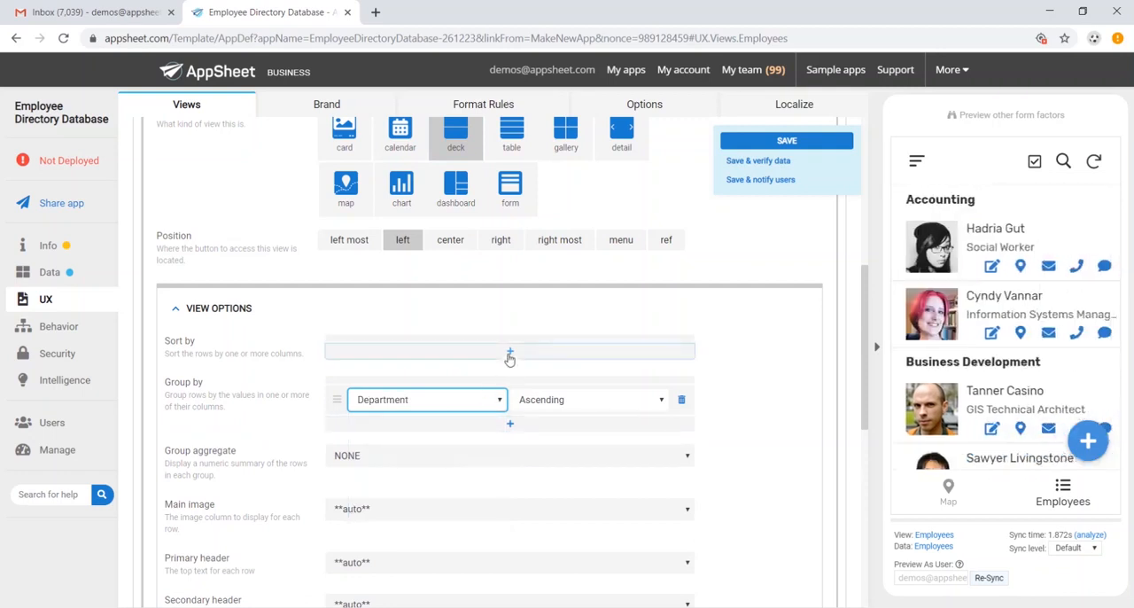
Sort the Employees view by Name in ascending order and check the grouped list in the app preview.
left_click(510, 354)
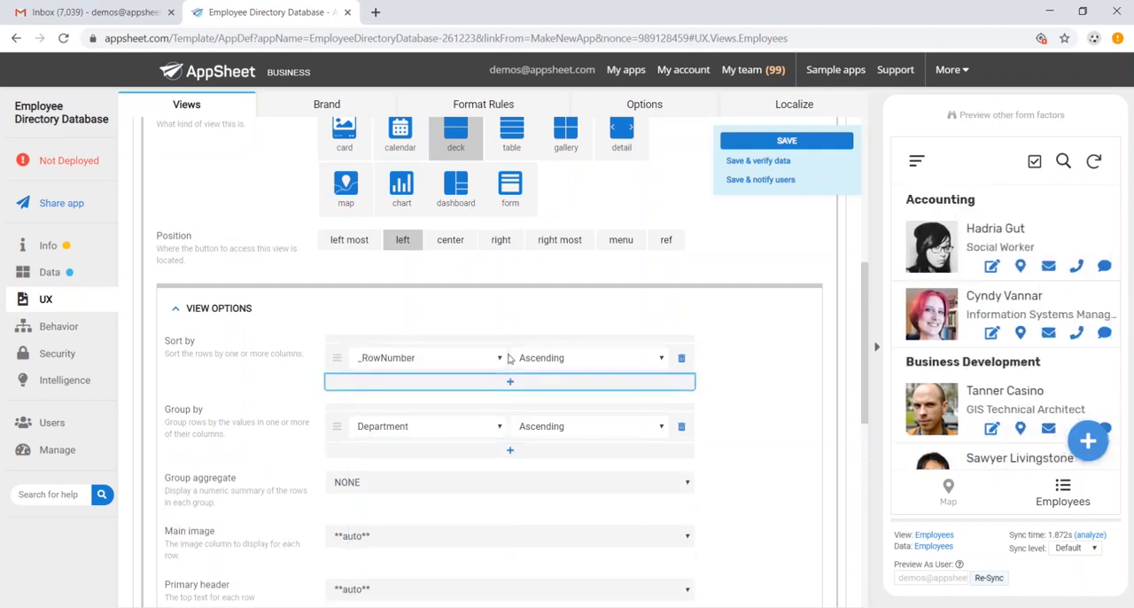
left_click(428, 357)
left_click(427, 386)
left_click(559, 364)
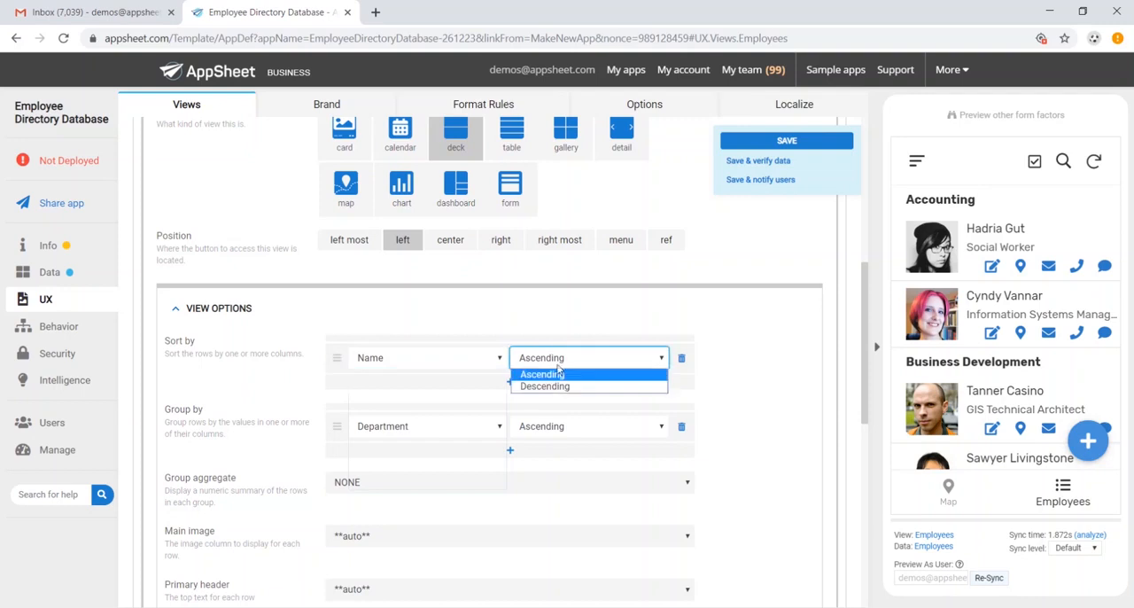
left_click(641, 375)
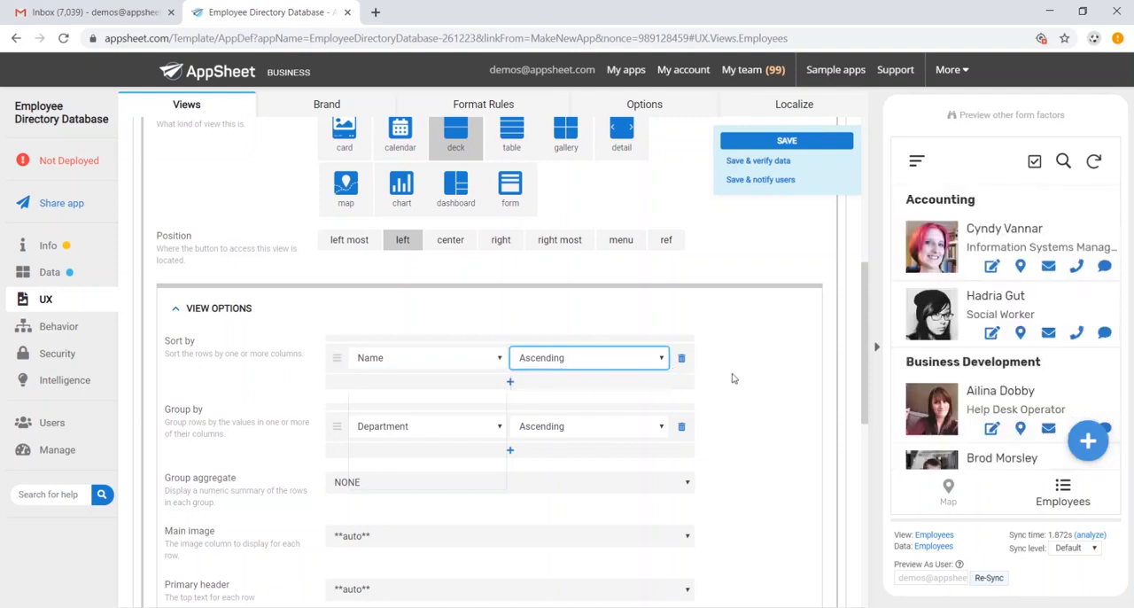
scroll(998, 302, "down", 10)
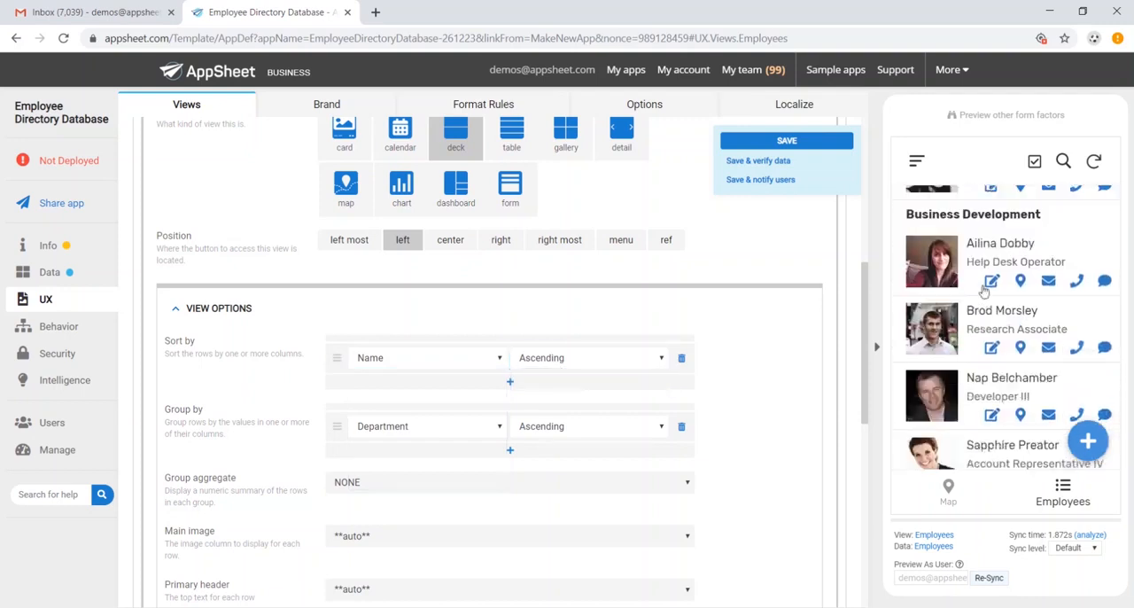
scroll(979, 284, "down", 5)
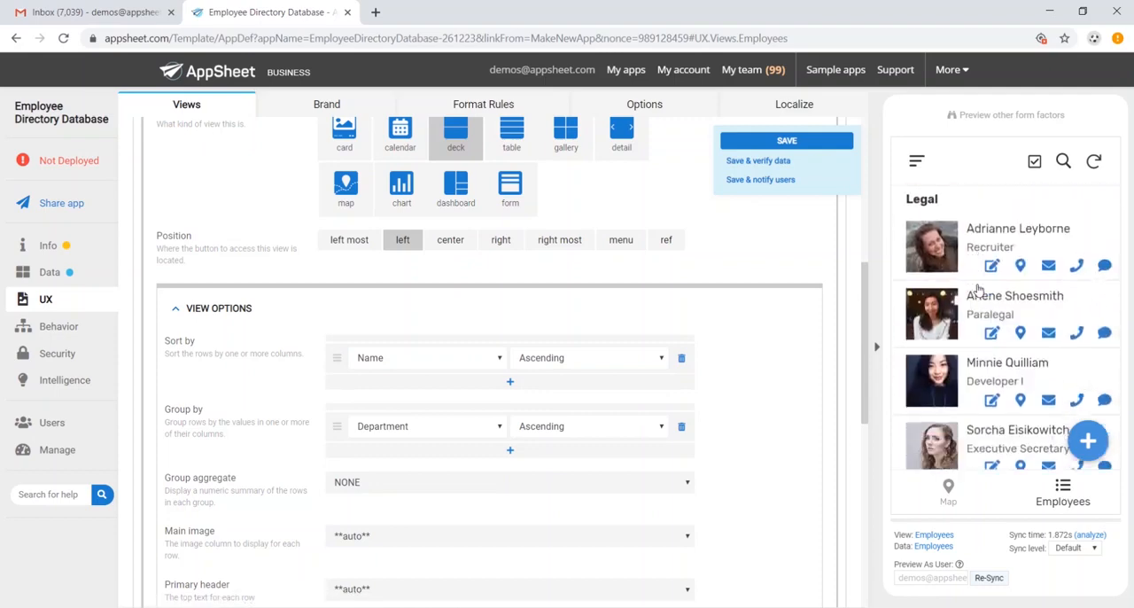
scroll(975, 292, "up", 15)
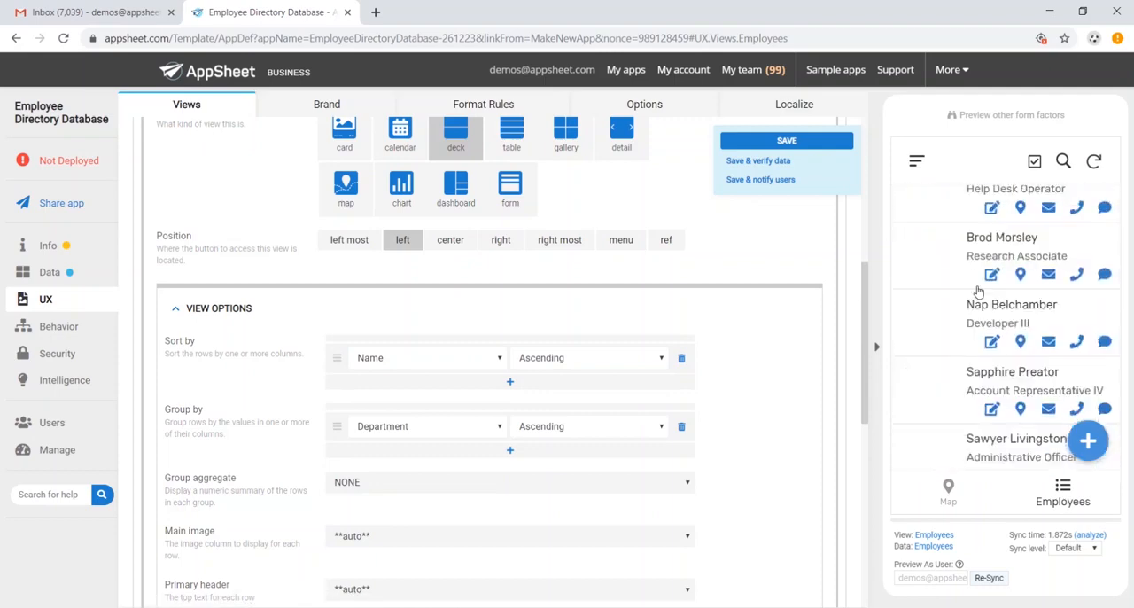
Search the Employees view's display icons for "head" and assign the outlined side-profile head icon.
scroll(527, 338, "down", 6)
left_click(205, 383)
scroll(253, 373, "down", 2)
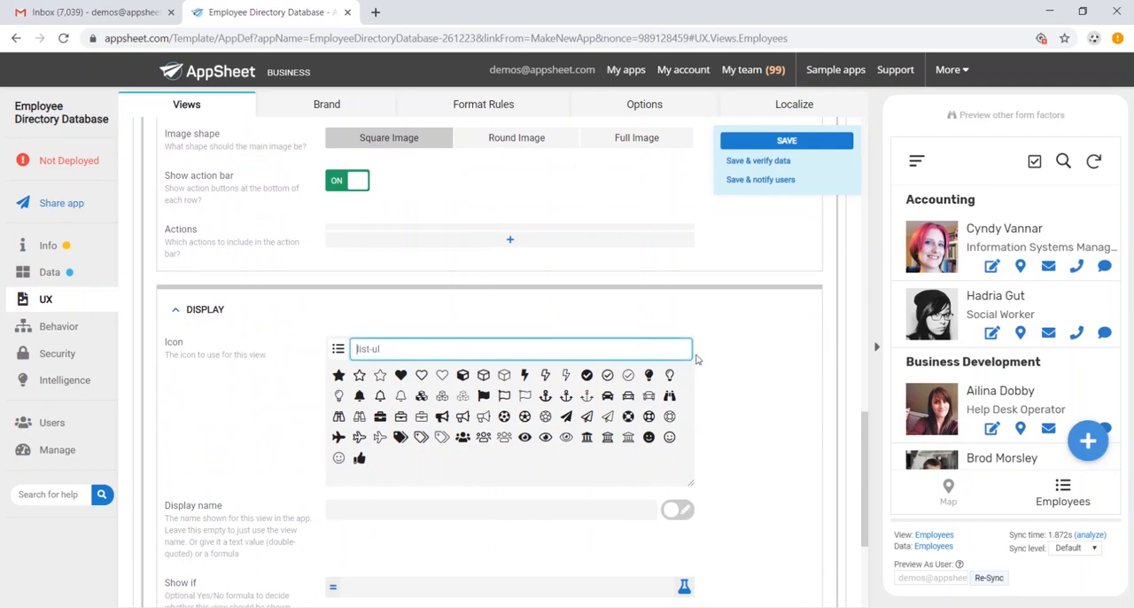
type("head")
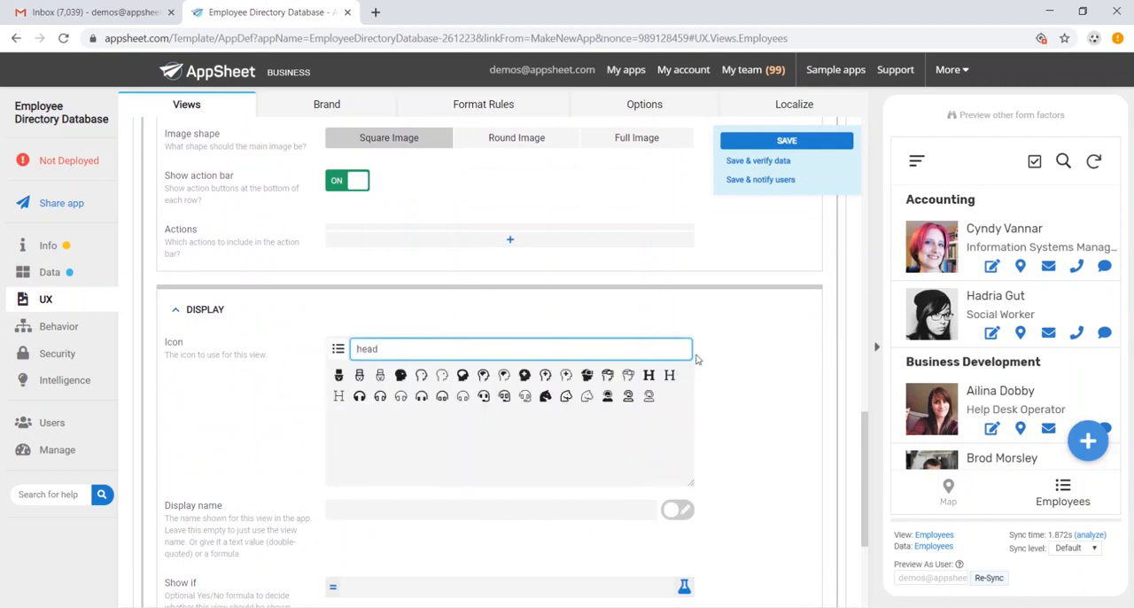
left_click(421, 375)
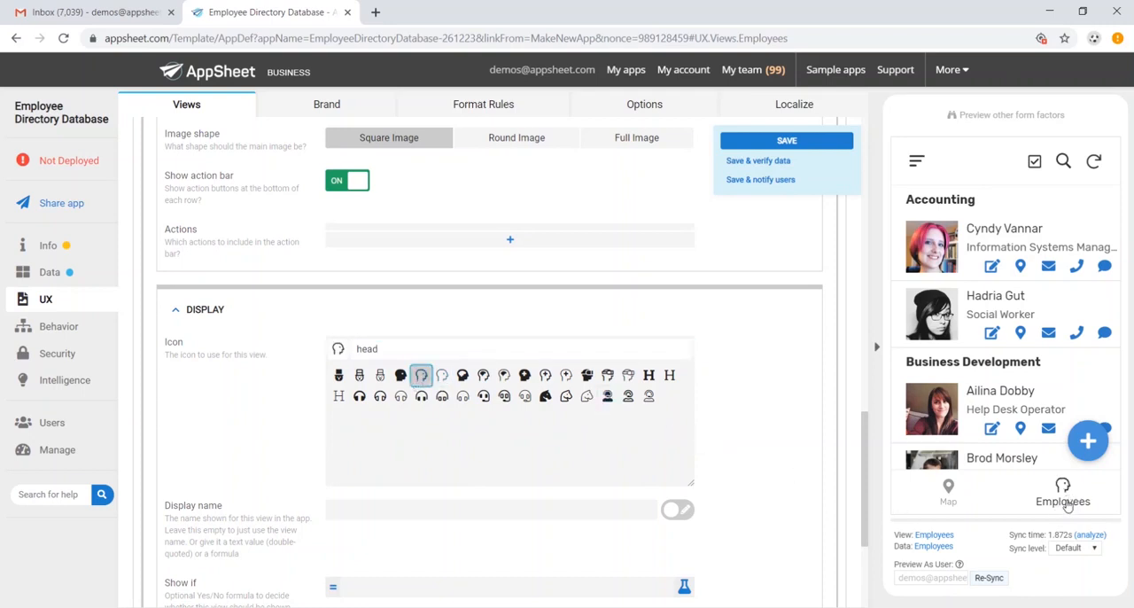
Save the app with the changes made to the Employees view.
scroll(683, 417, "down", 3)
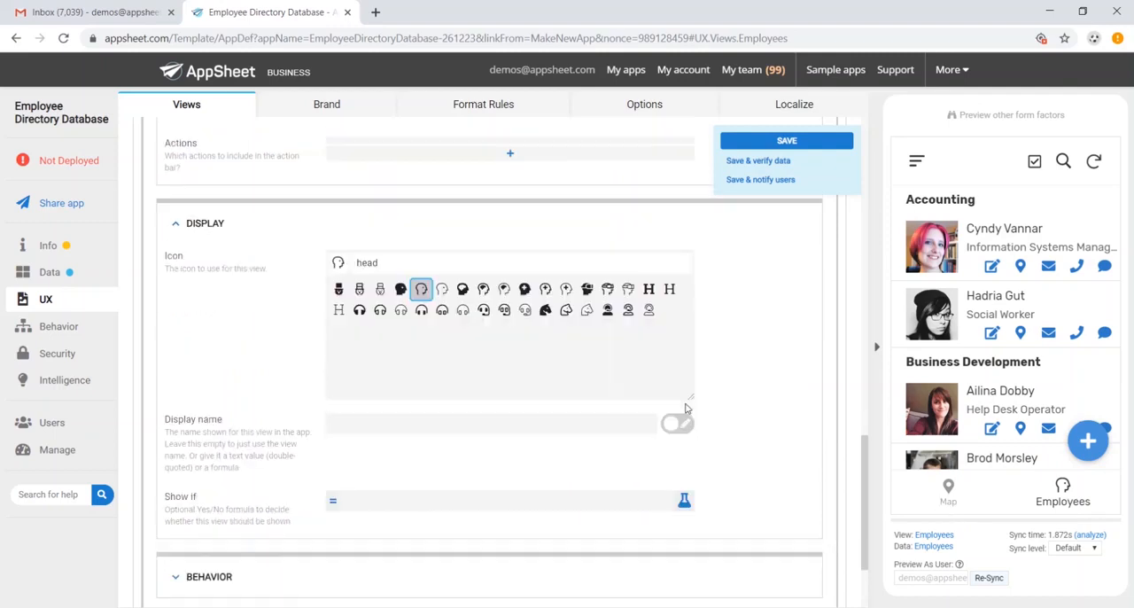
scroll(691, 398, "up", 7)
scroll(696, 382, "up", 3)
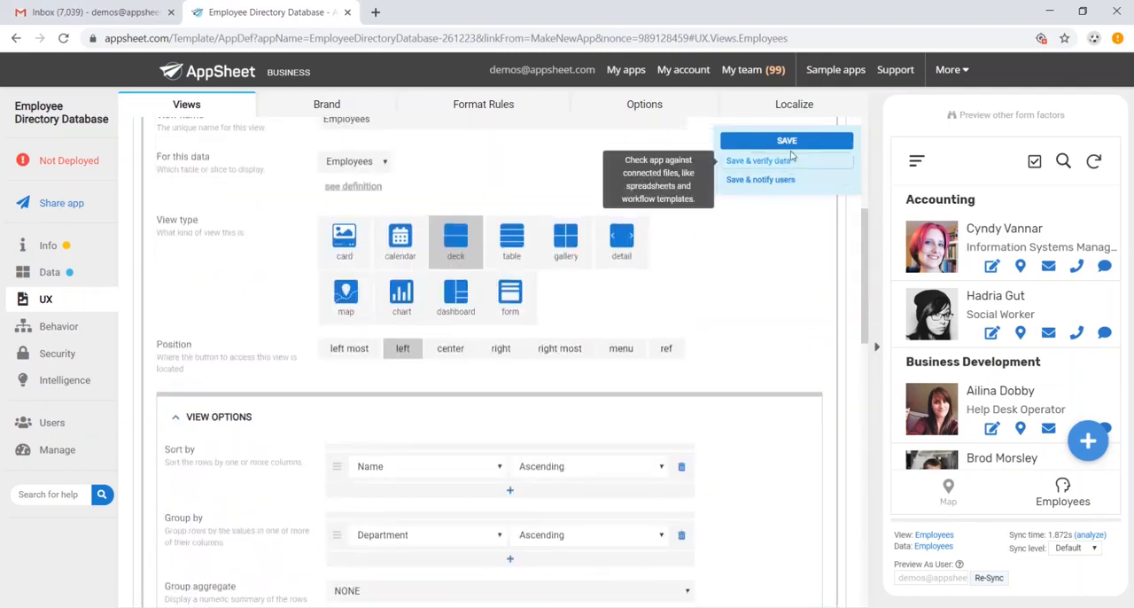
left_click(757, 160)
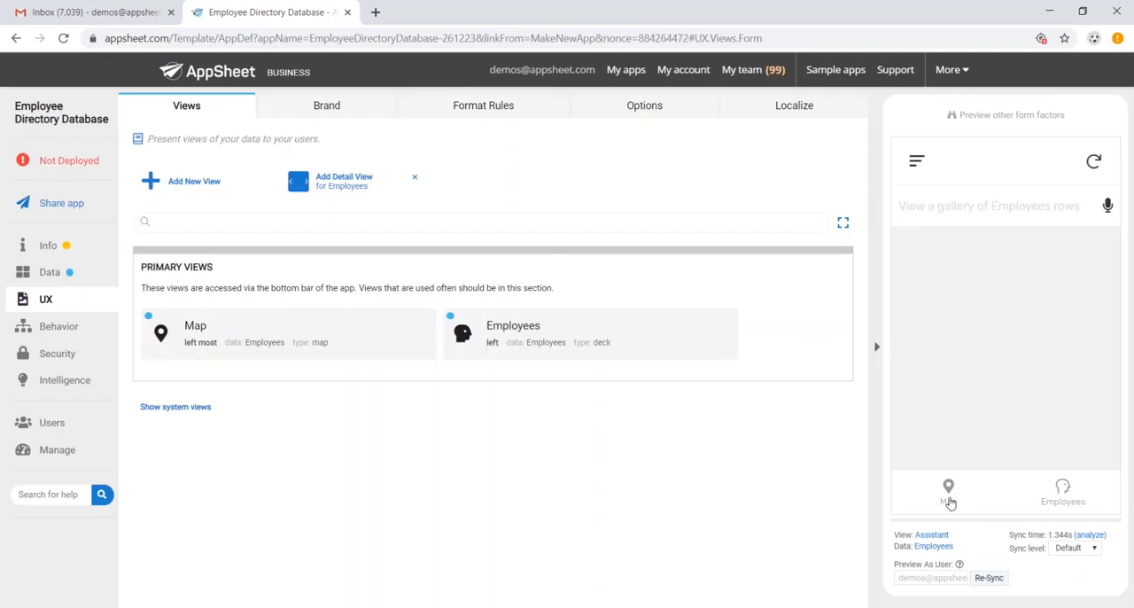
Inspect an employee's location pin in the Map preview and delete the Map view from the primary views.
left_click(949, 501)
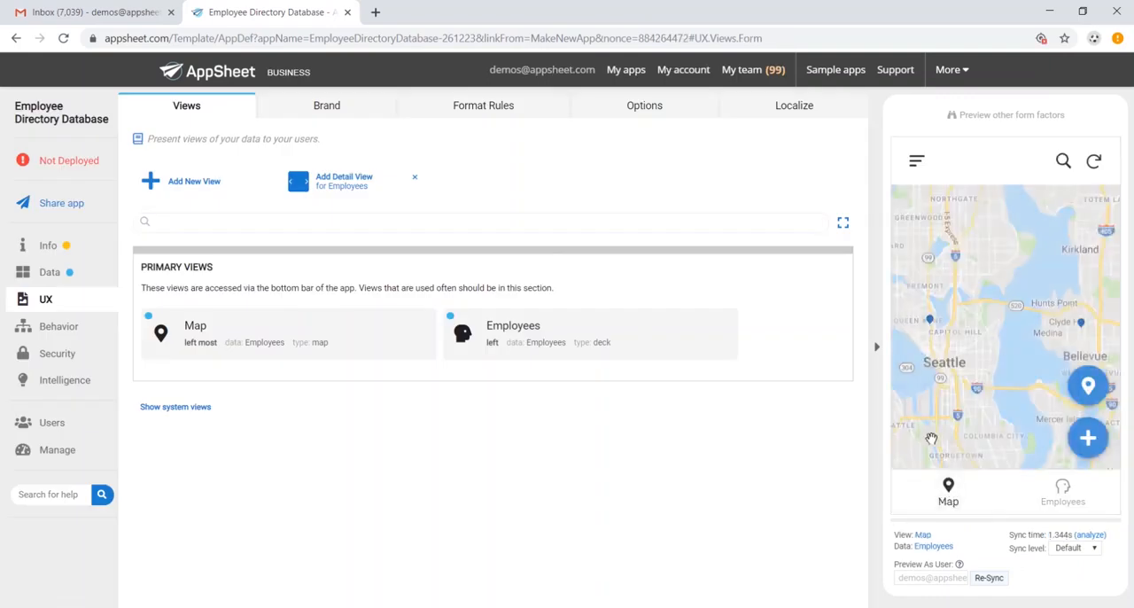
left_click(932, 327)
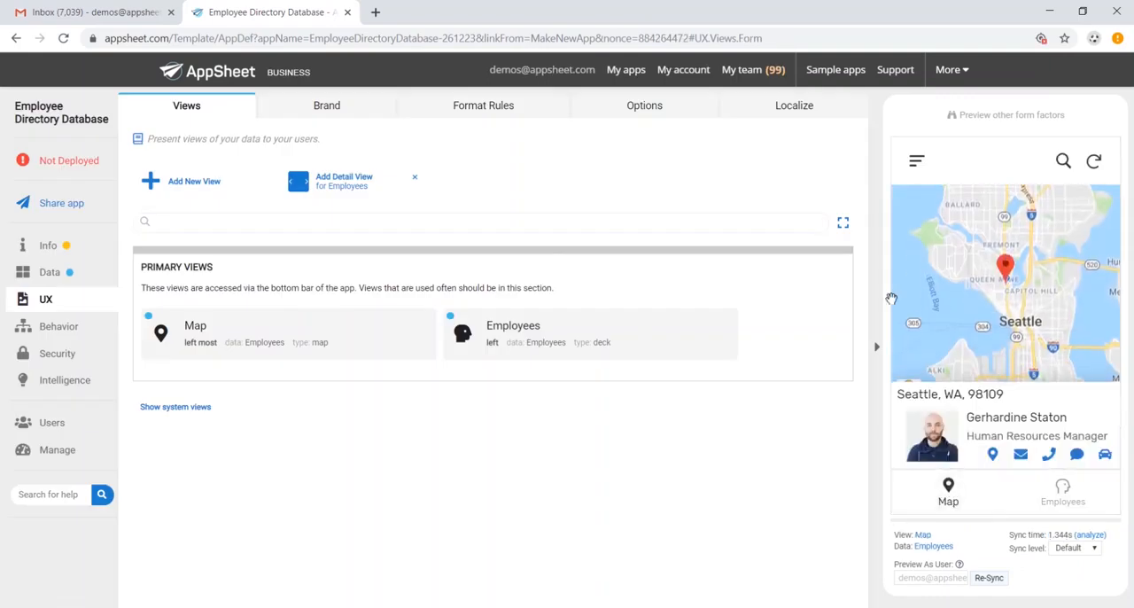
left_click(274, 345)
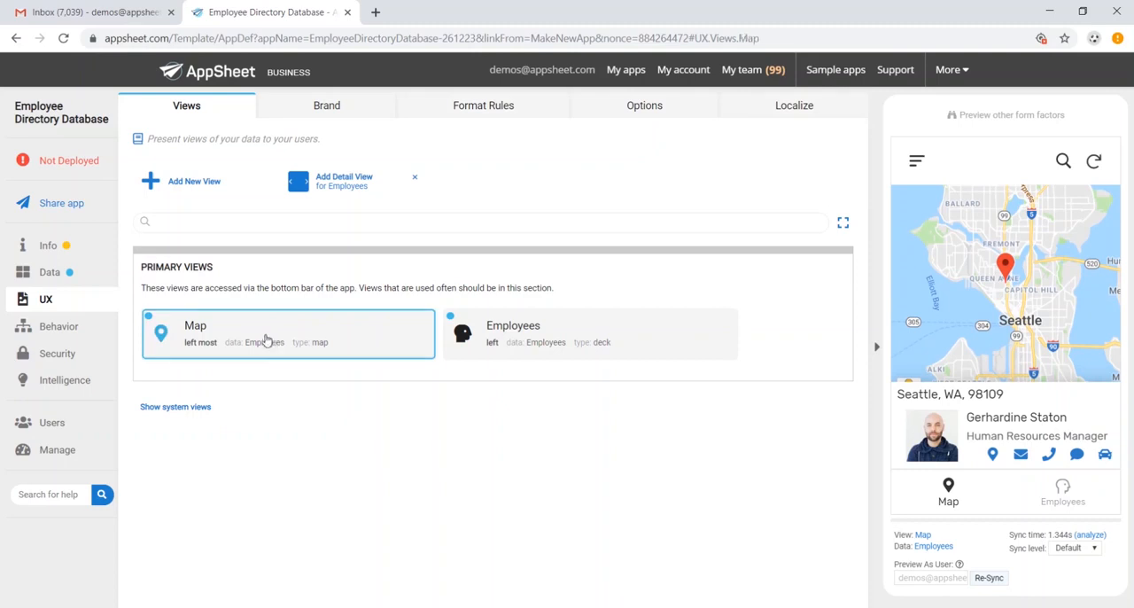
left_click(693, 335)
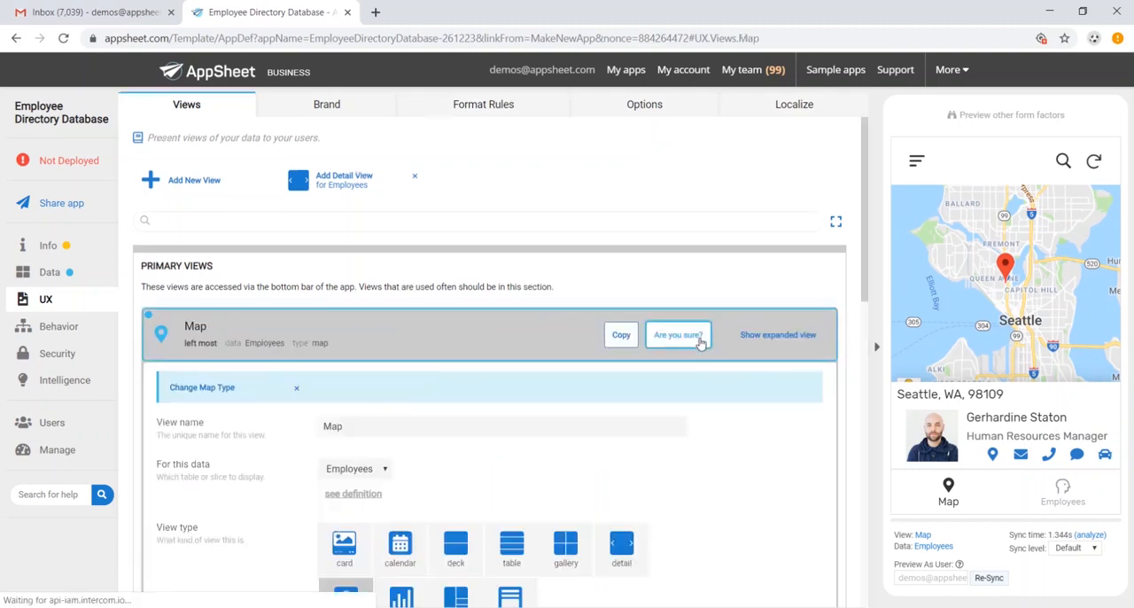
left_click(699, 336)
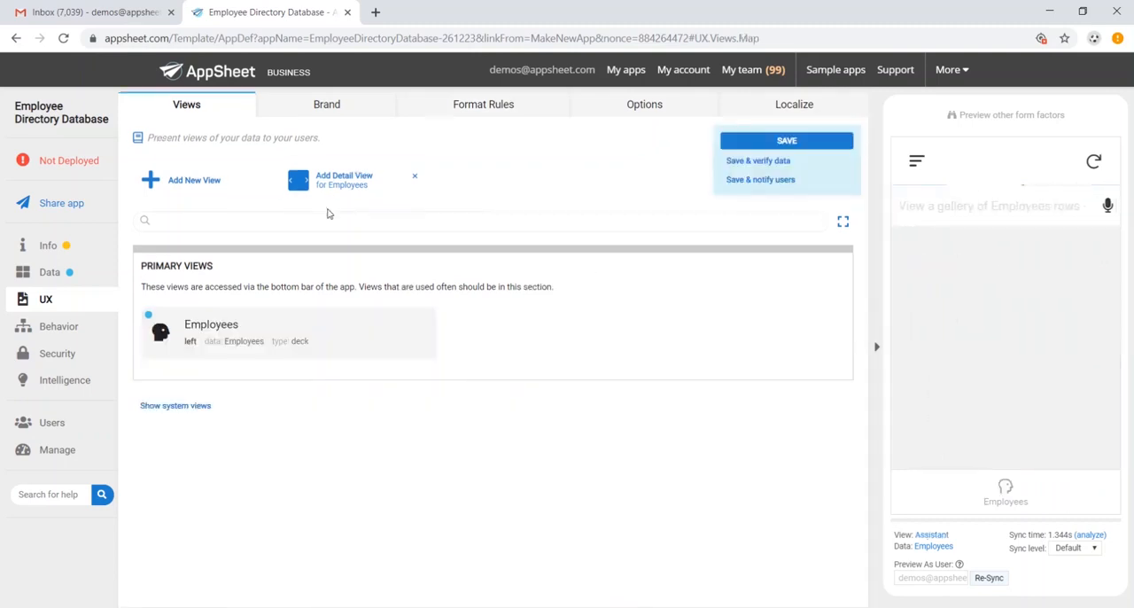
Add a form view named "New Employee" for the Employees data and set its position to right.
left_click(210, 182)
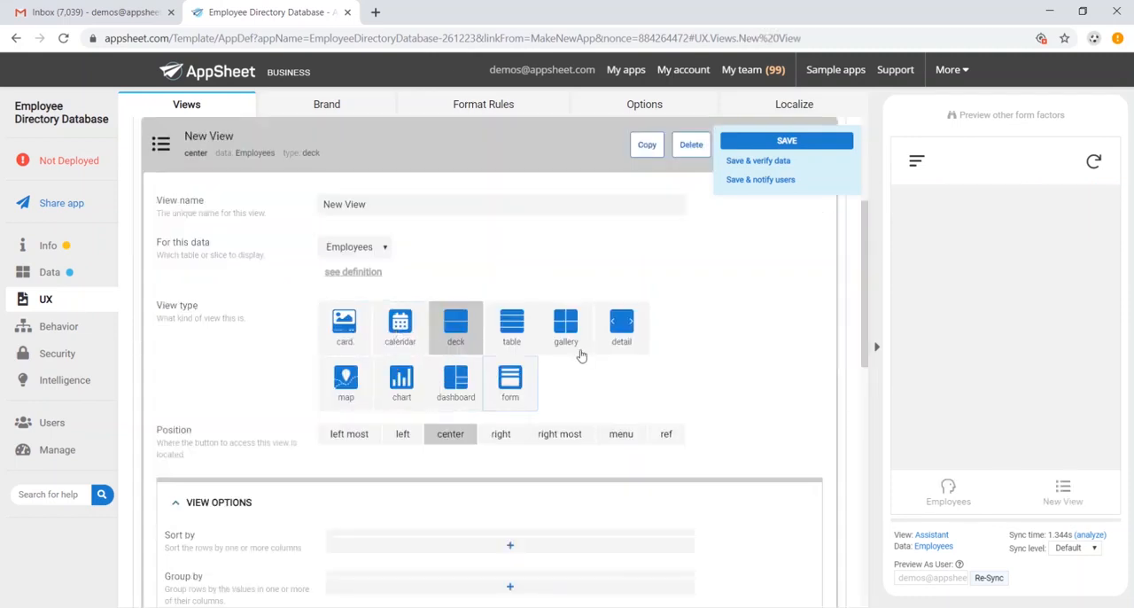
left_click(521, 384)
left_click(420, 207)
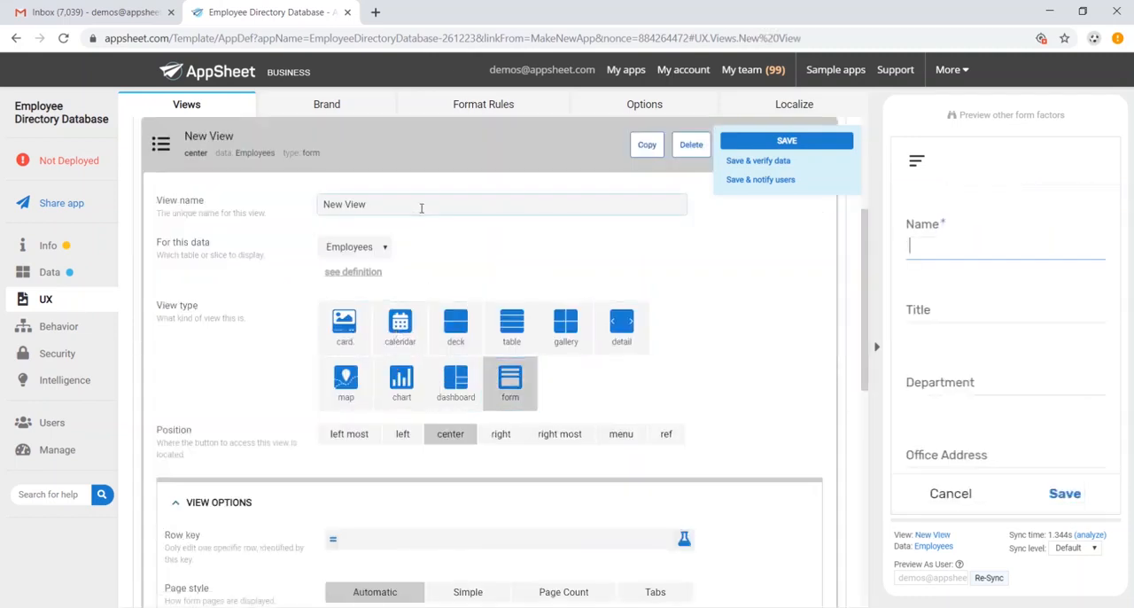
double_click(390, 204)
type("Employee")
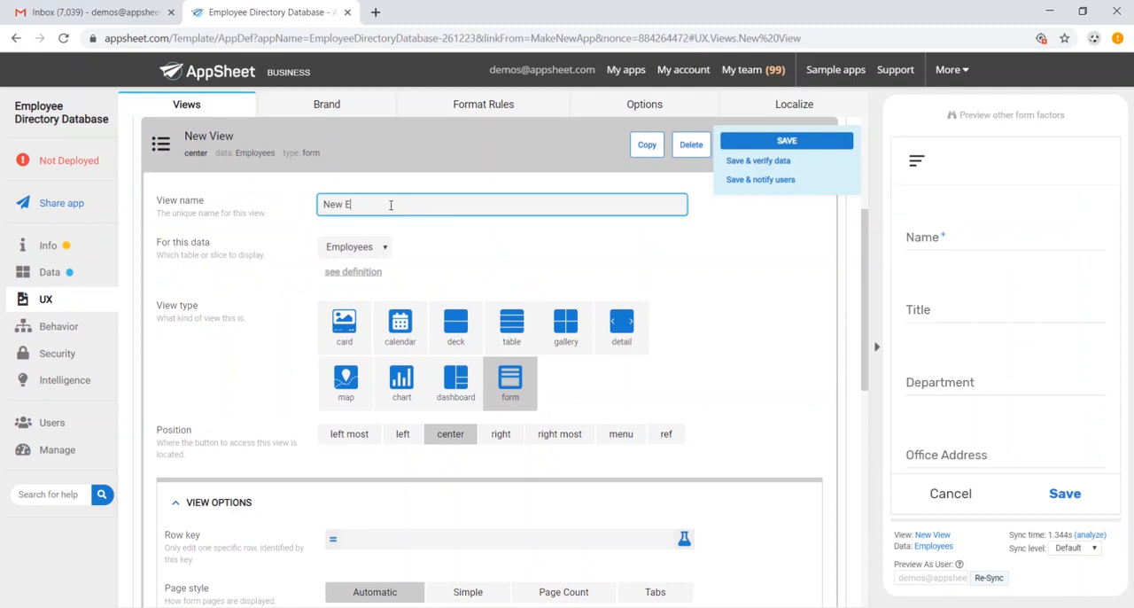
left_click(517, 435)
Search the New Employee view's display icons for "pencil", assign the thin-outlined pencil icon, and save the app.
scroll(602, 304, "down", 3)
scroll(579, 279, "down", 3)
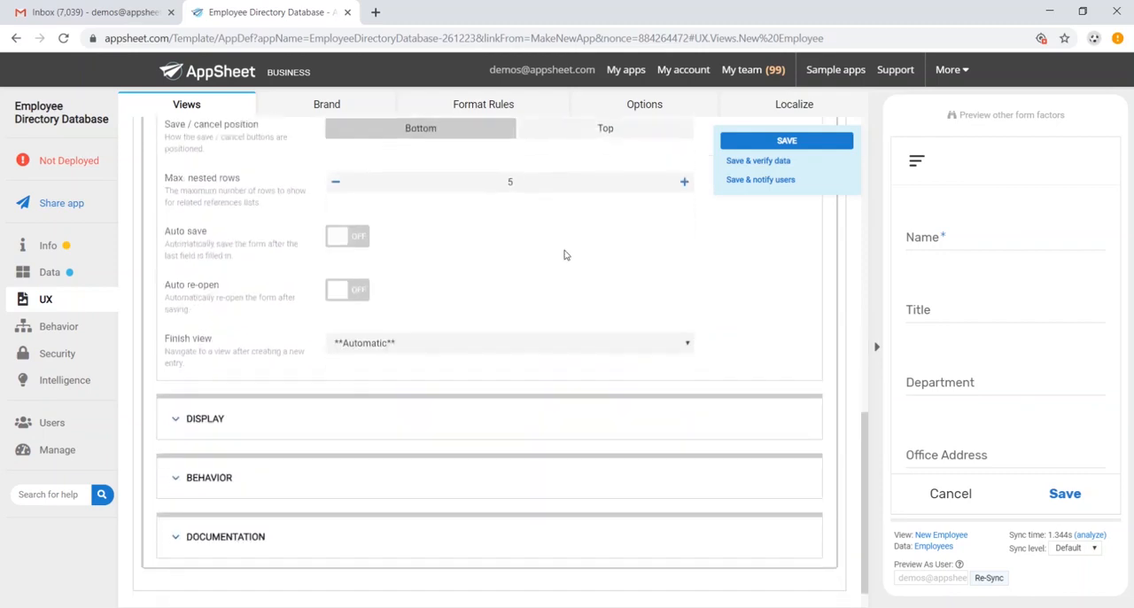
left_click(210, 385)
scroll(458, 364, "down", 1)
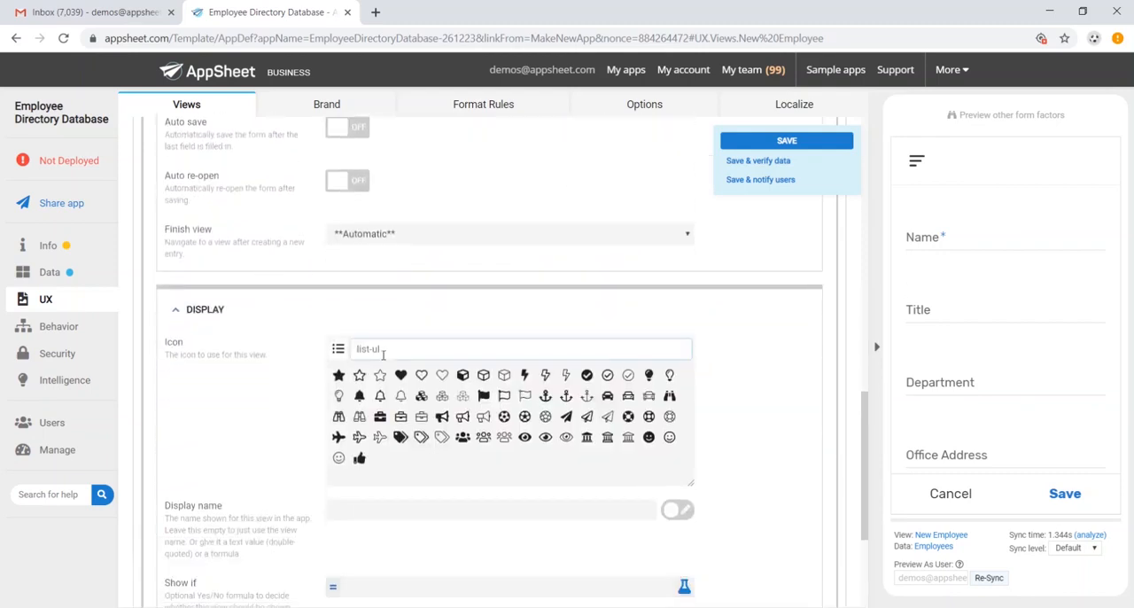
left_click(408, 349)
scroll(804, 405, "down", 1)
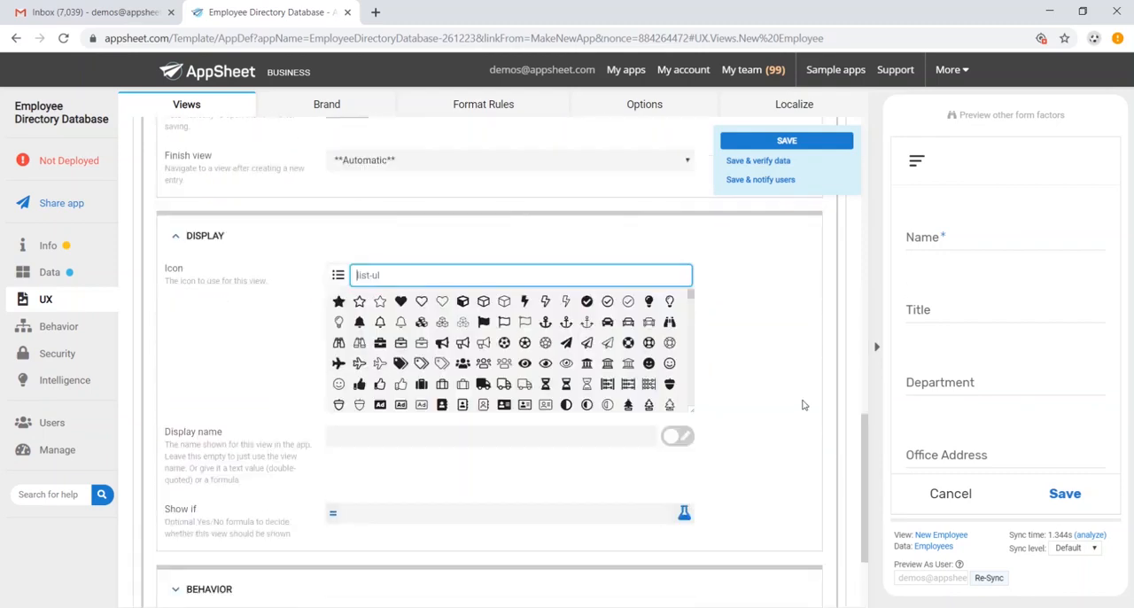
type("pencil")
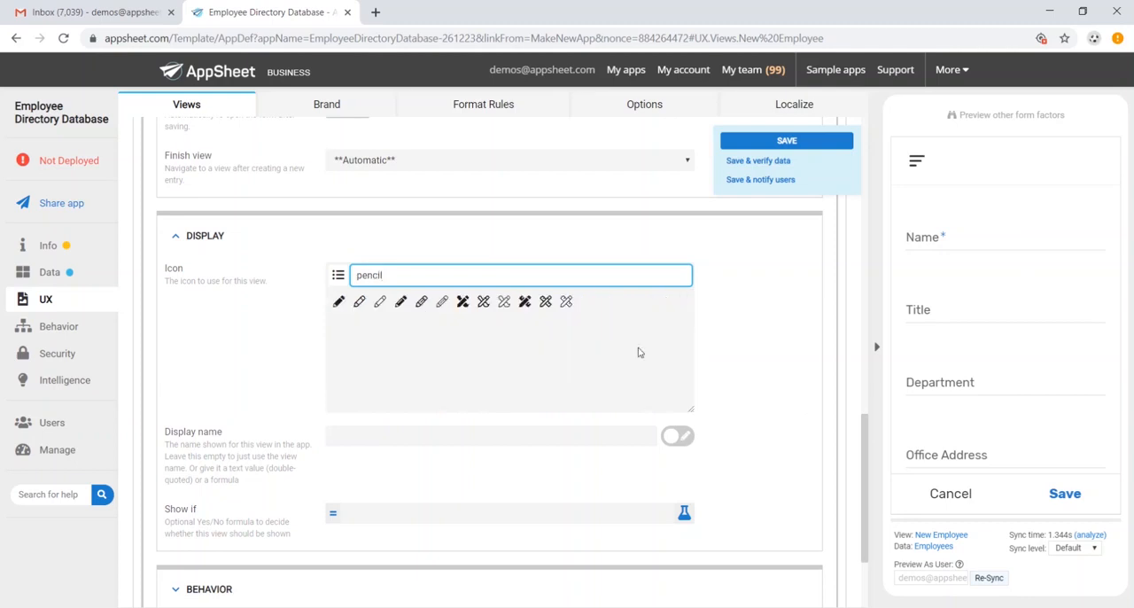
left_click(441, 301)
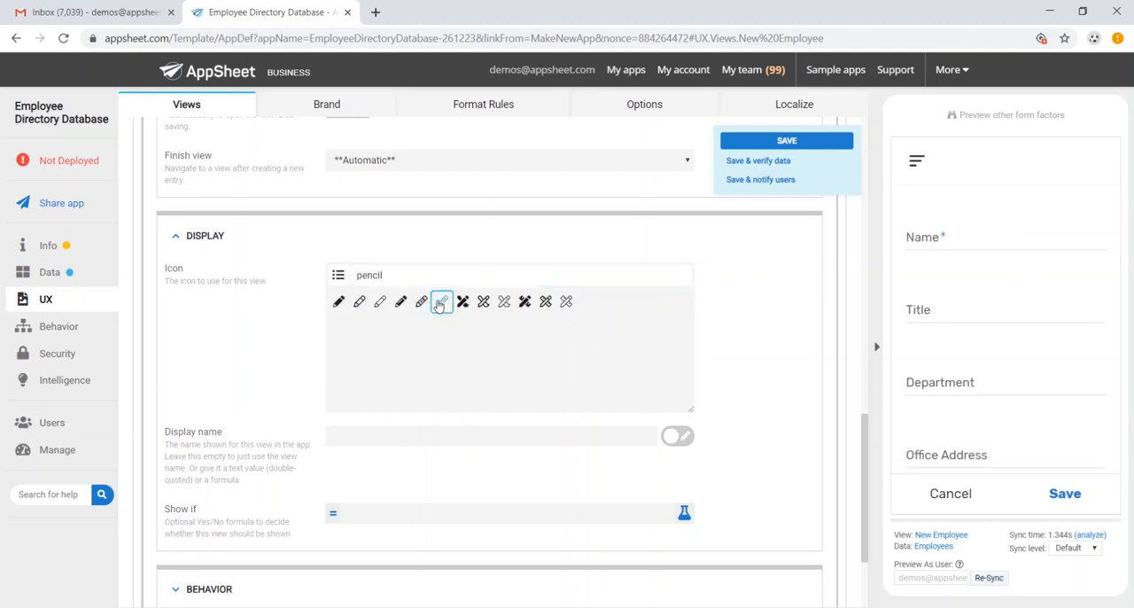
left_click(786, 140)
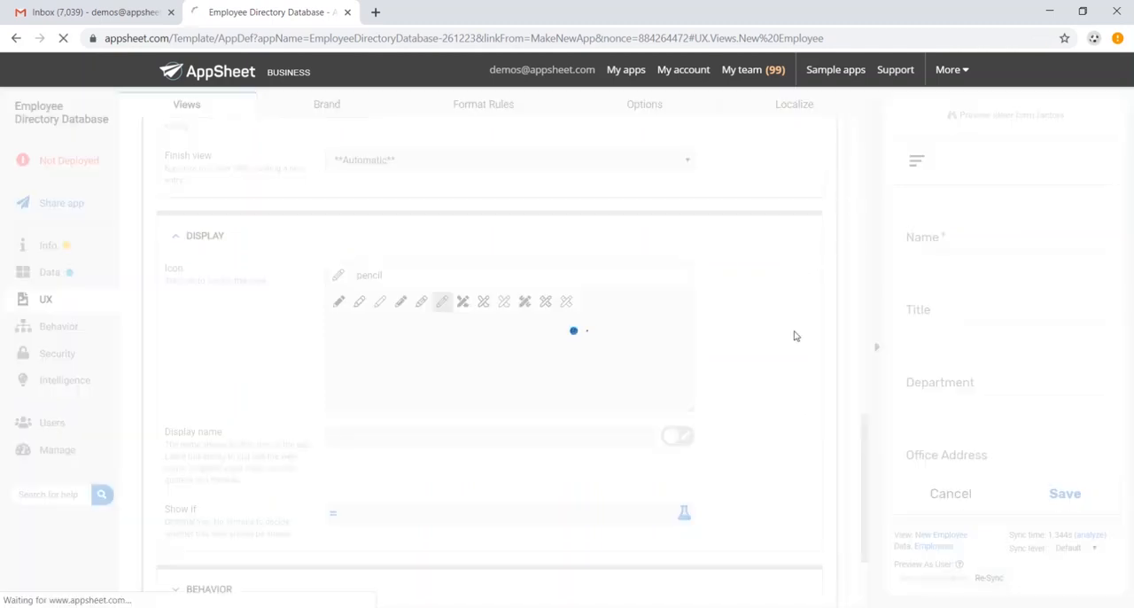
Try the add button's form and the New Employee form in the app preview, cancel both, and open the app menu.
scroll(999, 359, "down", 2)
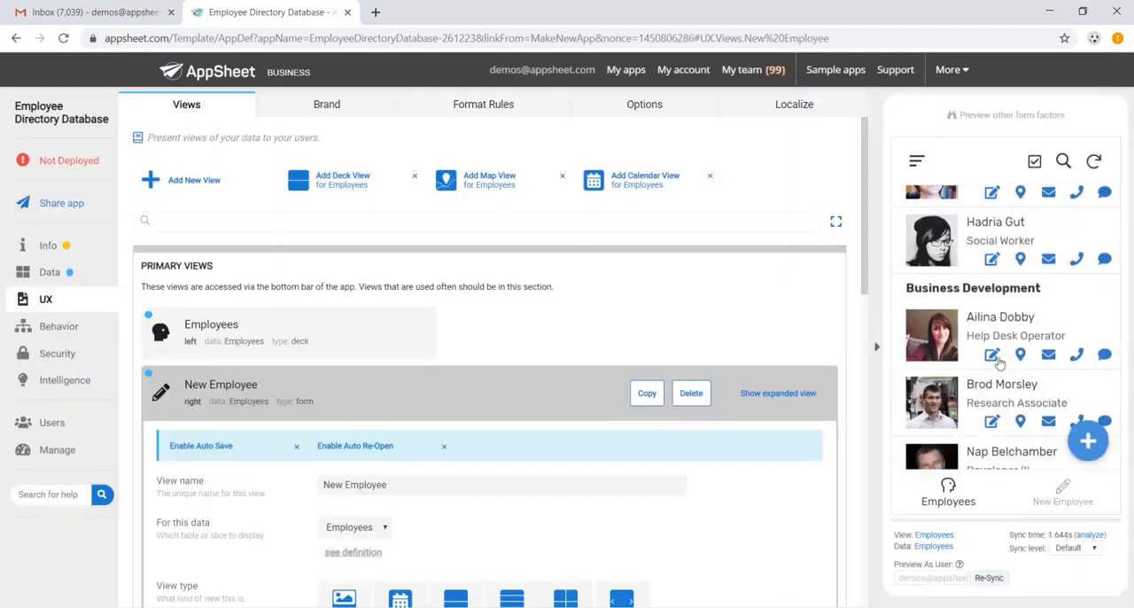
scroll(999, 359, "down", 10)
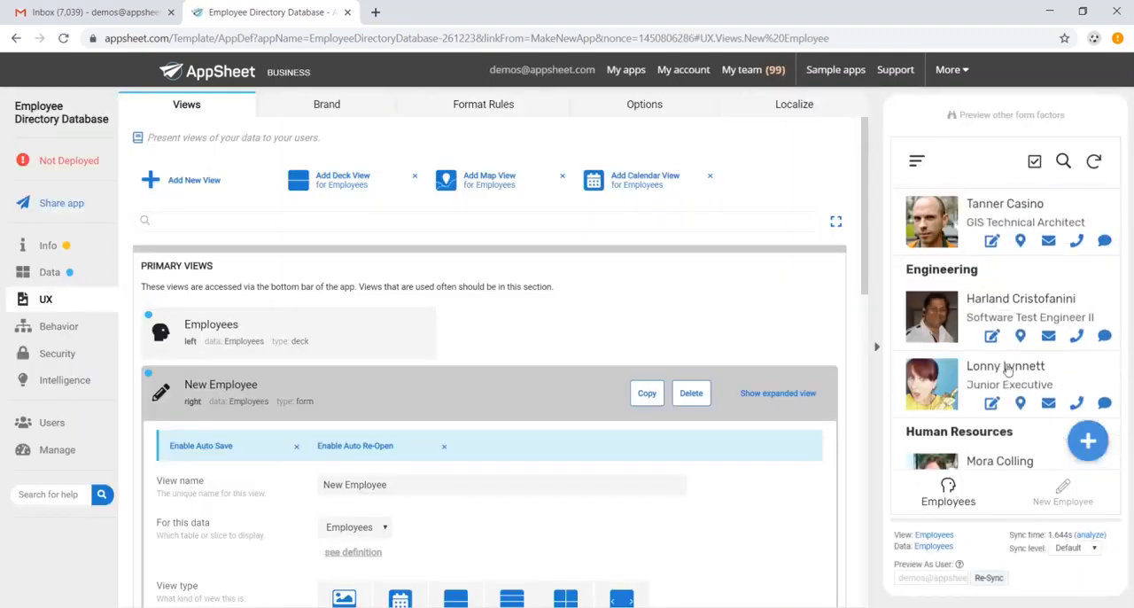
left_click(1081, 442)
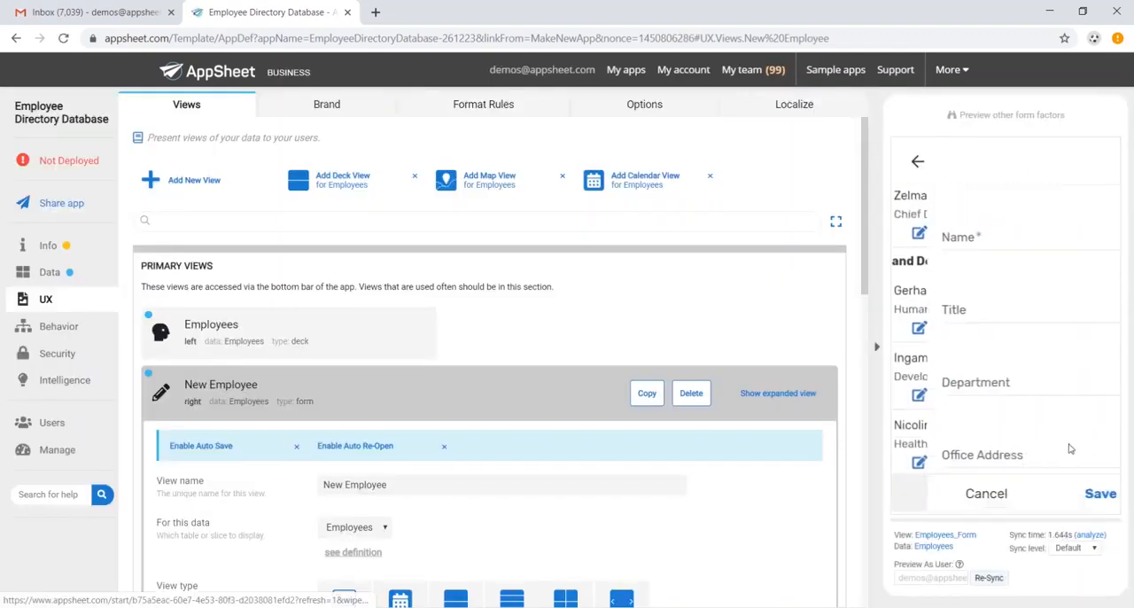
left_click(954, 505)
left_click(1076, 503)
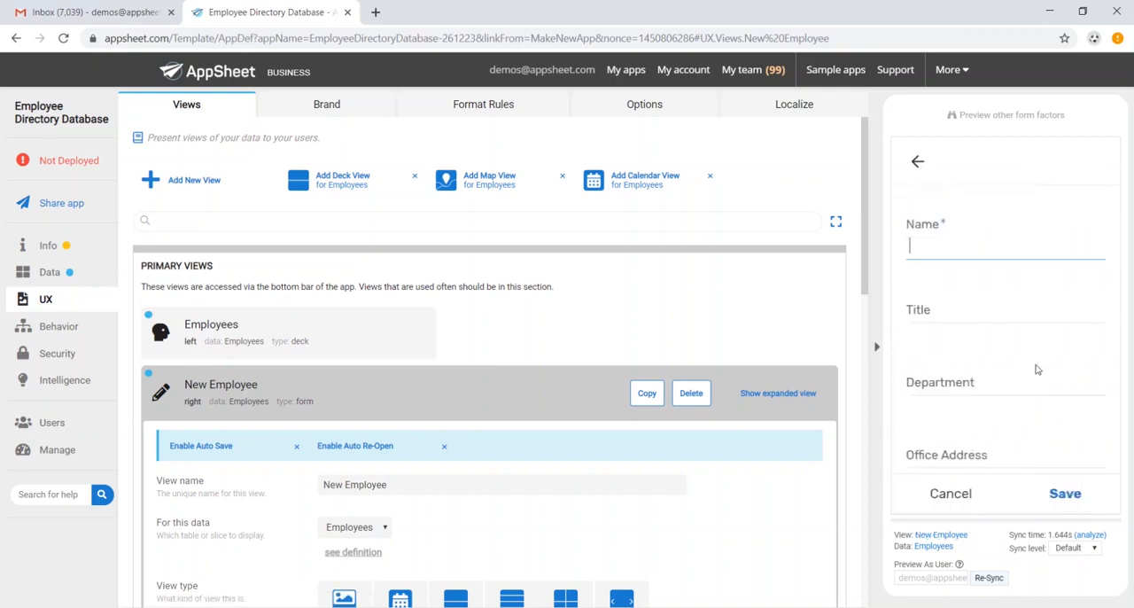
left_click(956, 502)
scroll(1026, 407, "down", 6)
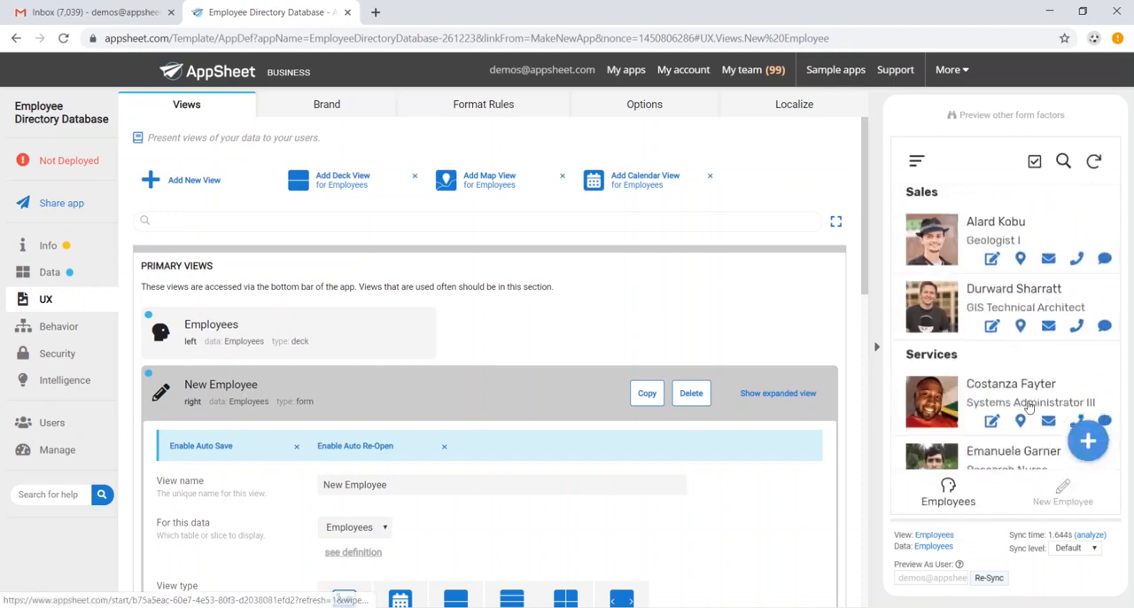
scroll(978, 390, "up", 3)
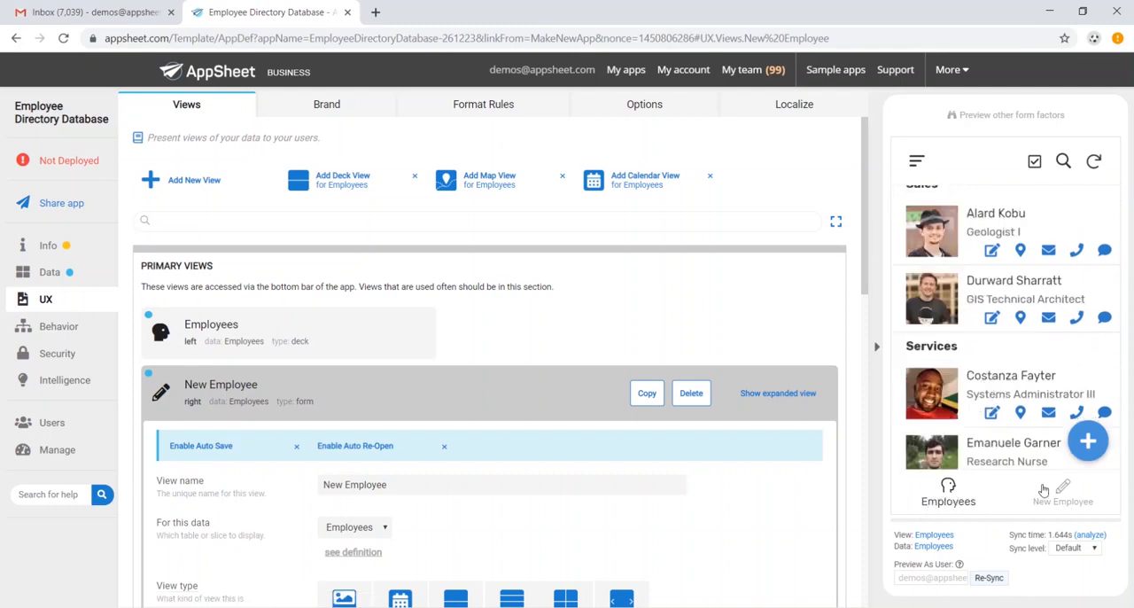
left_click(916, 160)
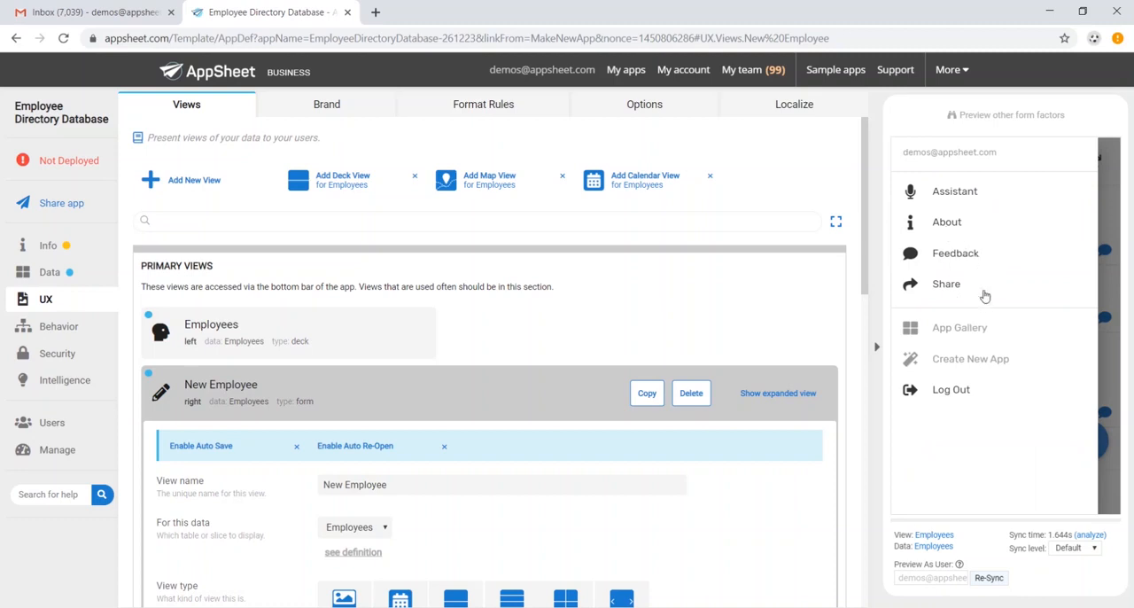
Set the app logo in the brand settings to the clipboard checklist image.
left_click(326, 104)
left_click(359, 254)
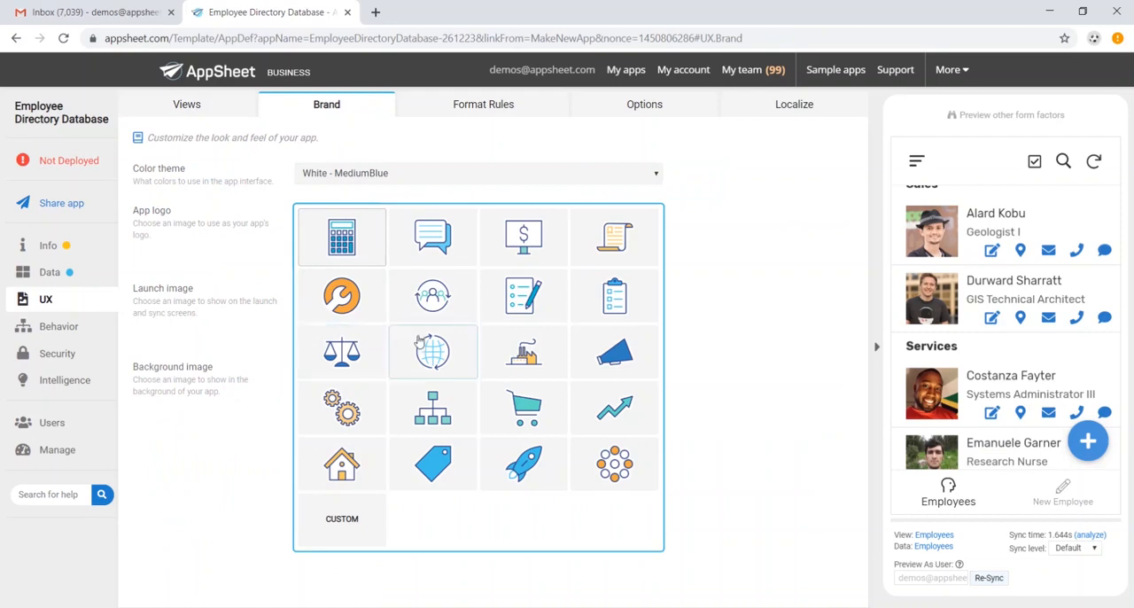
left_click(609, 304)
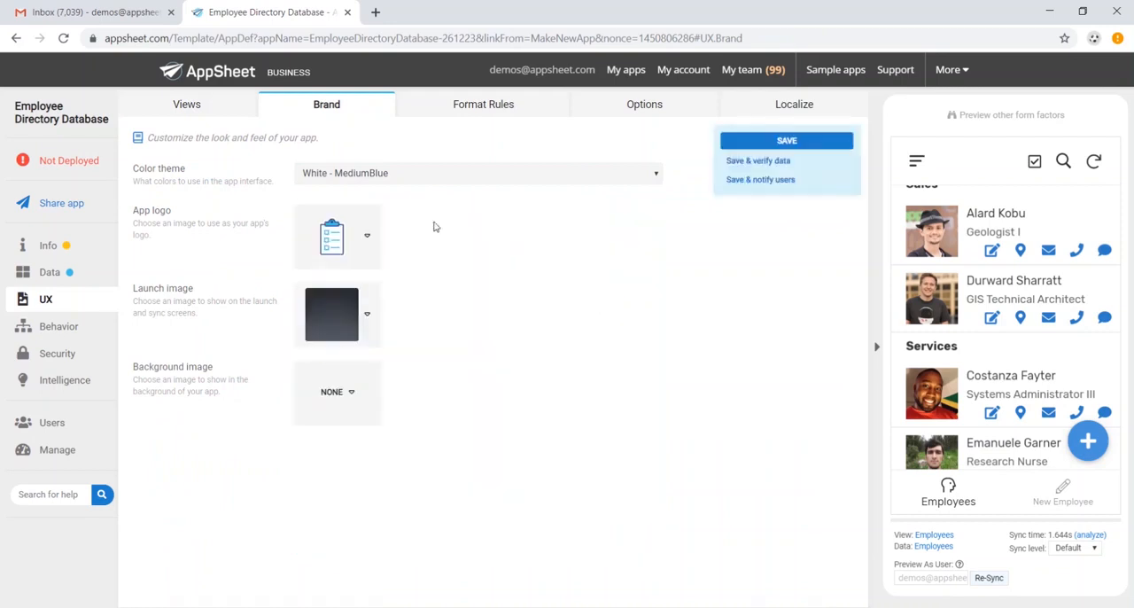
Create a format rule for the Employees data that makes the Name column bold, and save the app.
left_click(481, 108)
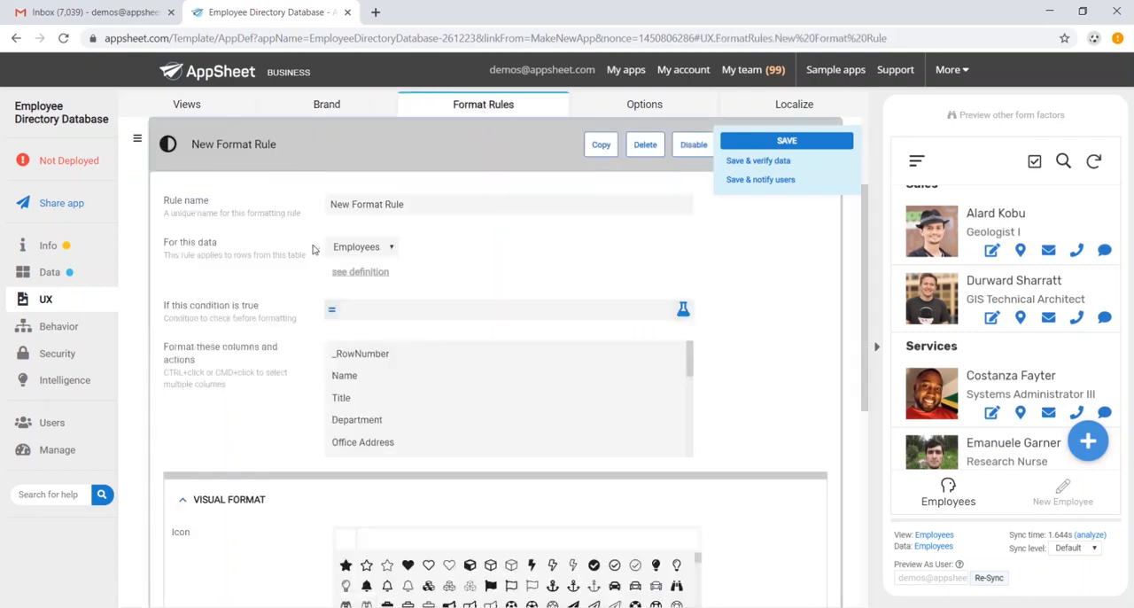
left_click(360, 384)
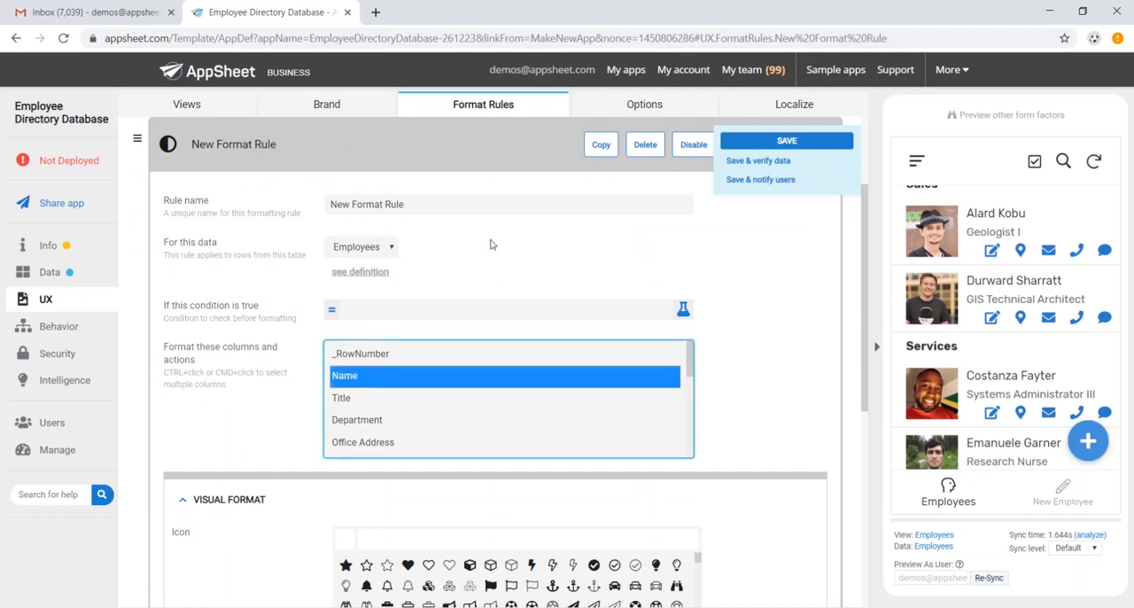
scroll(492, 245, "down", 3)
scroll(466, 266, "down", 5)
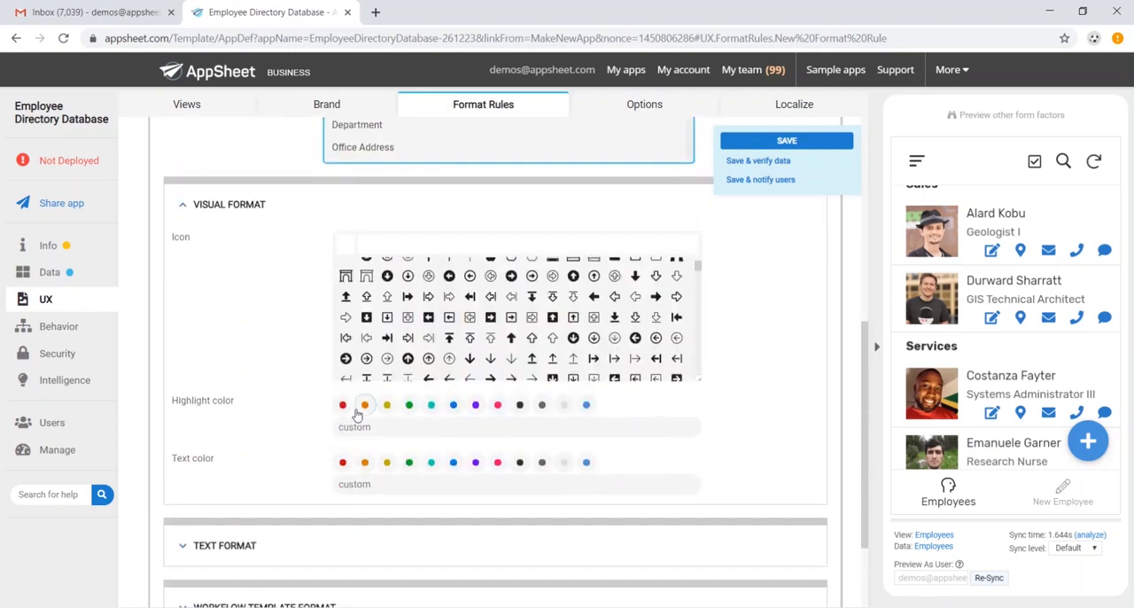
scroll(357, 415, "down", 2)
left_click(286, 463)
scroll(306, 418, "down", 4)
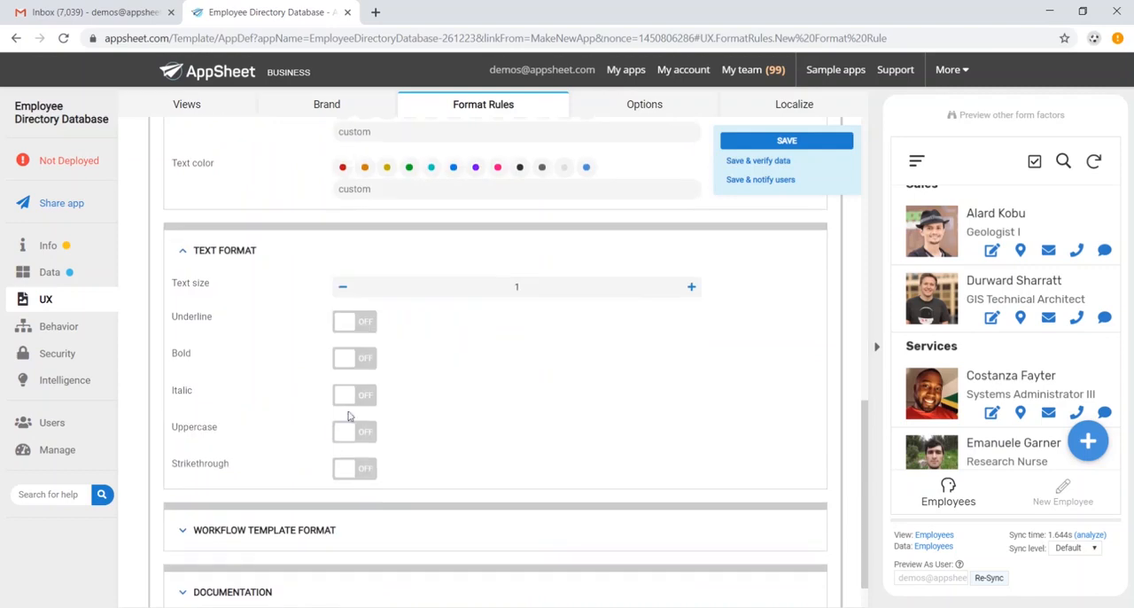
left_click(363, 359)
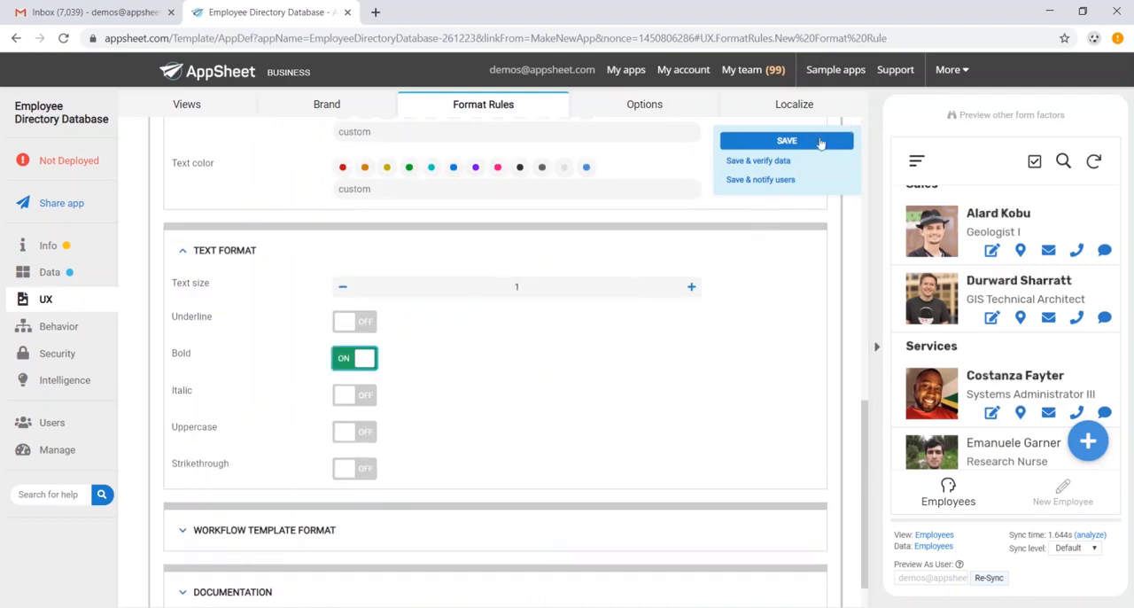
left_click(820, 145)
Check the name formatting throughout the grouped employee list in the app preview.
scroll(994, 377, "down", 2)
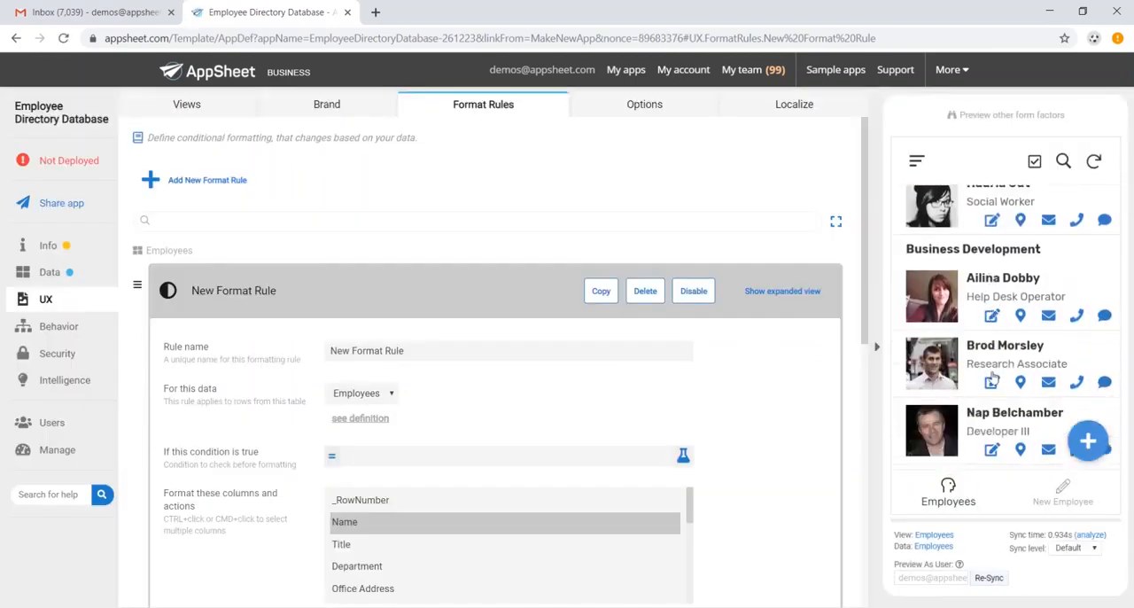
scroll(994, 377, "down", 4)
scroll(988, 368, "up", 6)
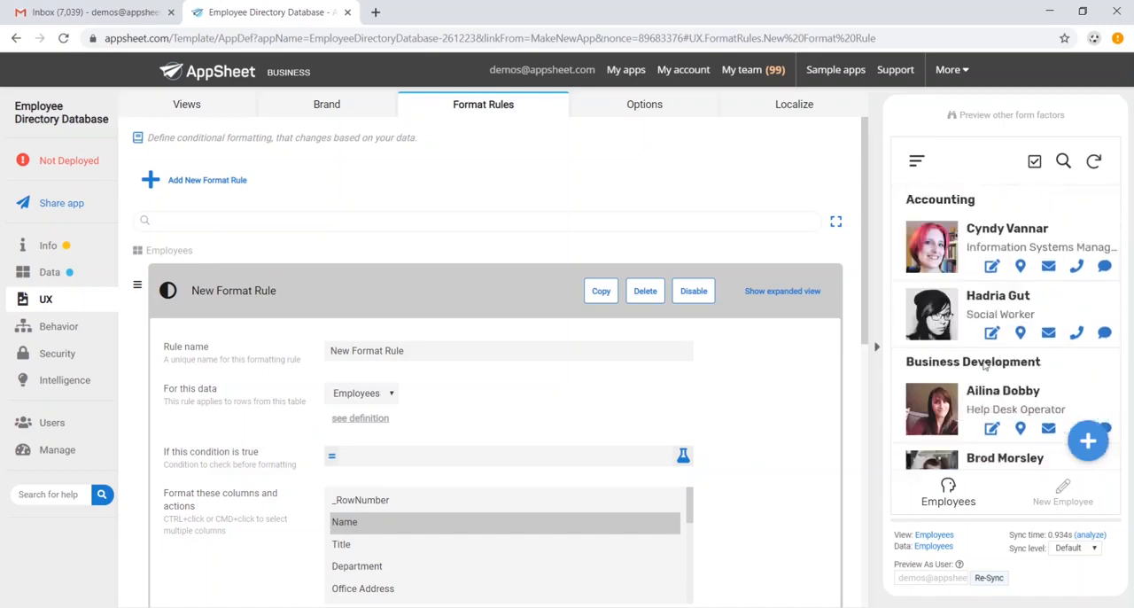
scroll(696, 252, "down", 2)
scroll(696, 244, "up", 2)
Open the preview of other form factors and browse the employee list in the mobile layout.
left_click(994, 116)
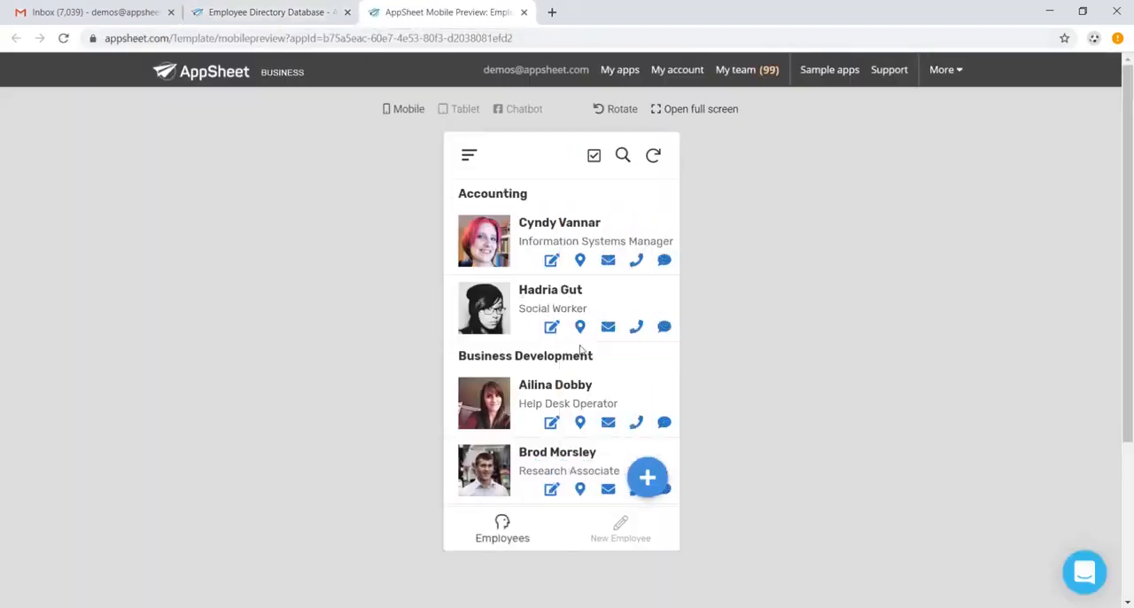
scroll(564, 316, "down", 4)
scroll(564, 314, "up", 3)
scroll(564, 311, "down", 2)
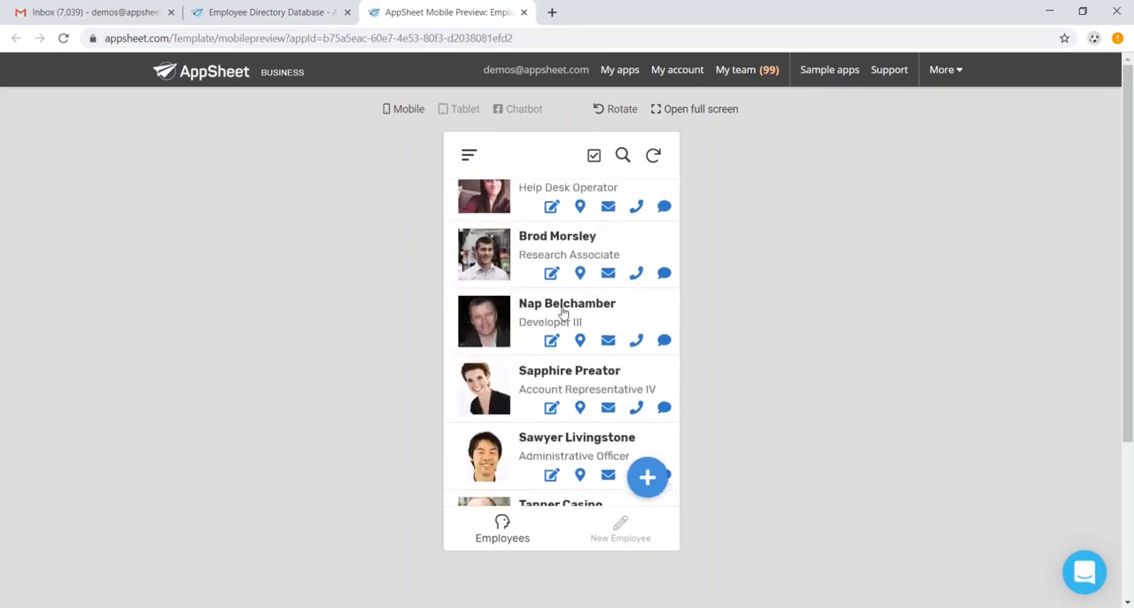
scroll(563, 310, "up", 3)
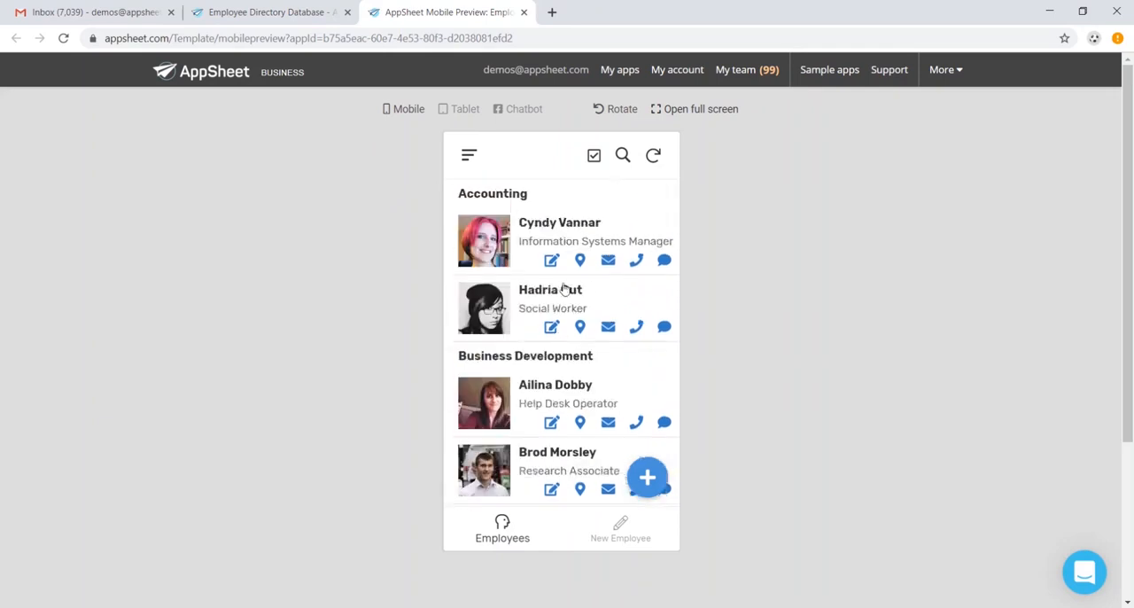
Rotate the mobile preview to landscape, then examine the employee list in the tablet layout.
left_click(622, 110)
scroll(471, 204, "down", 5)
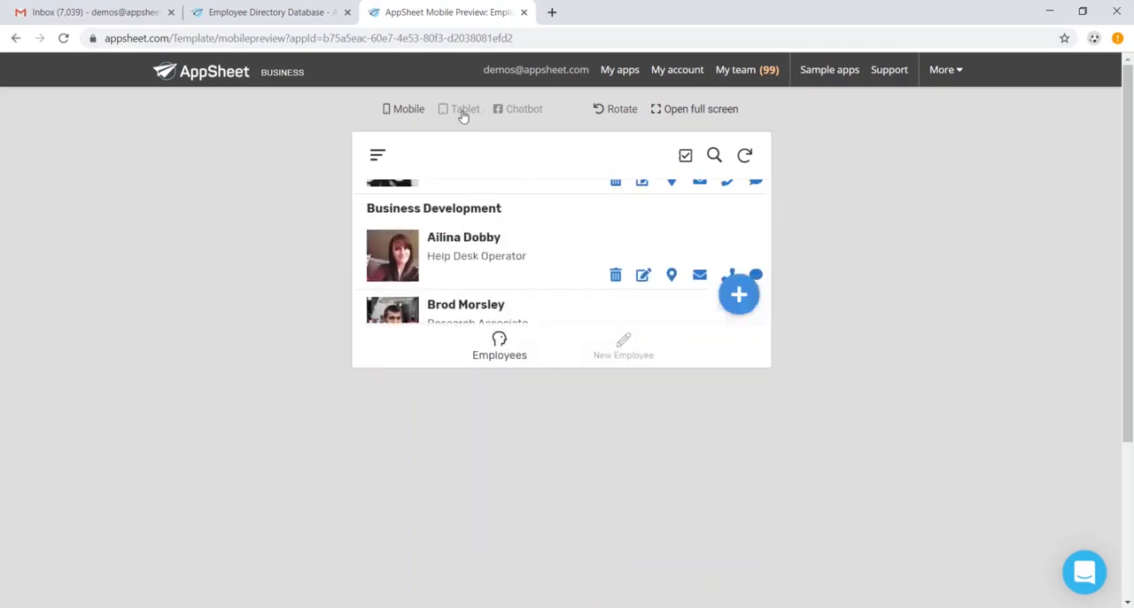
left_click(463, 109)
scroll(570, 276, "down", 4)
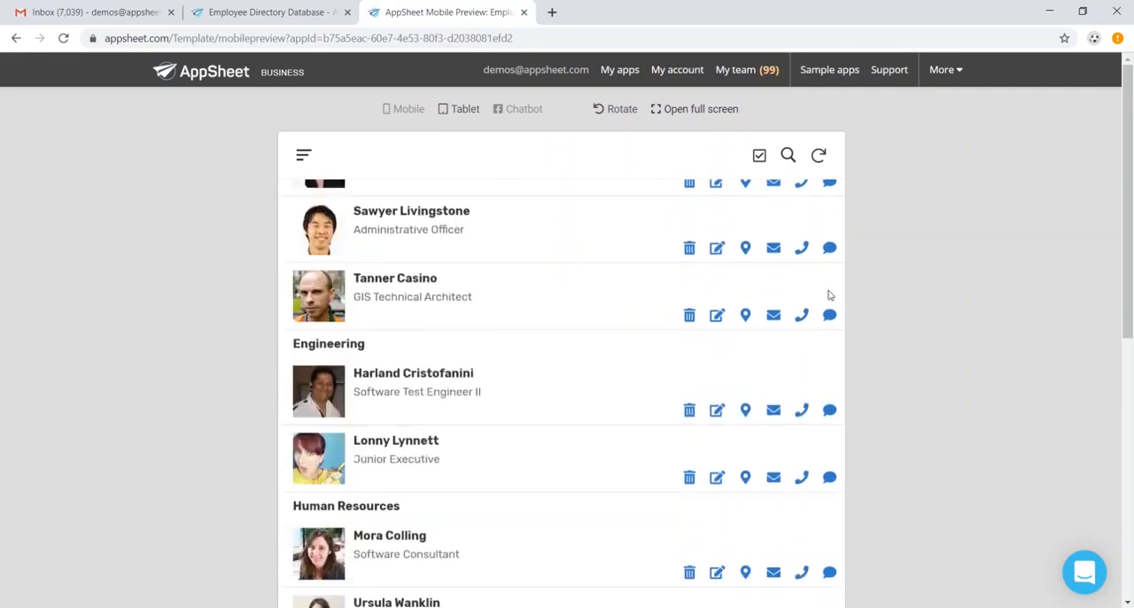
scroll(753, 248, "up", 4)
Open the app full screen in the browser and browse the grouped employee list.
left_click(702, 116)
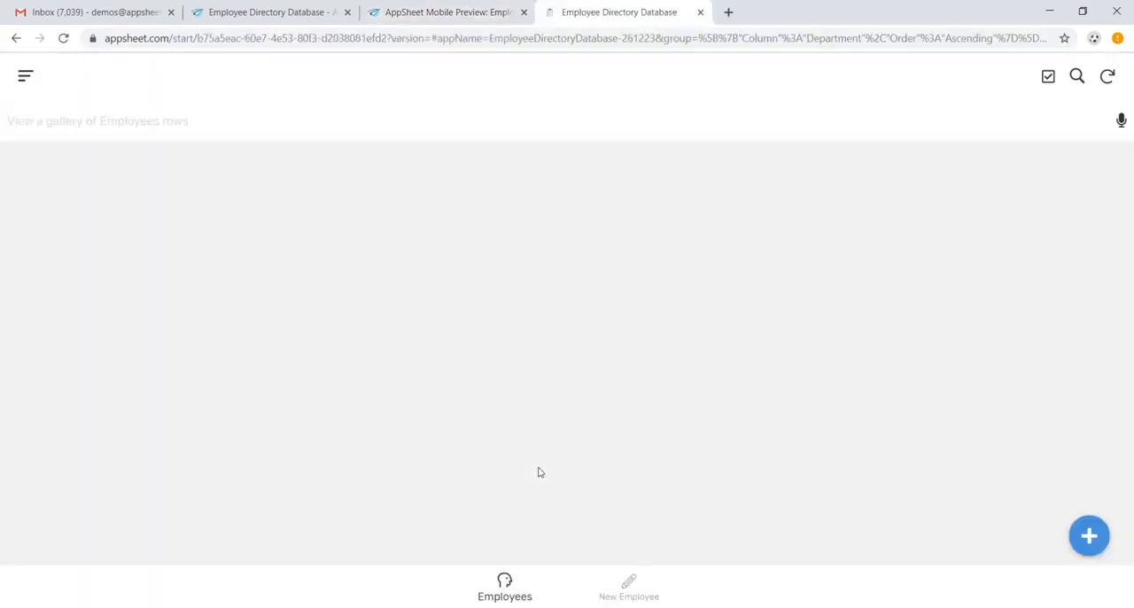
scroll(558, 434, "down", 1)
scroll(558, 423, "down", 5)
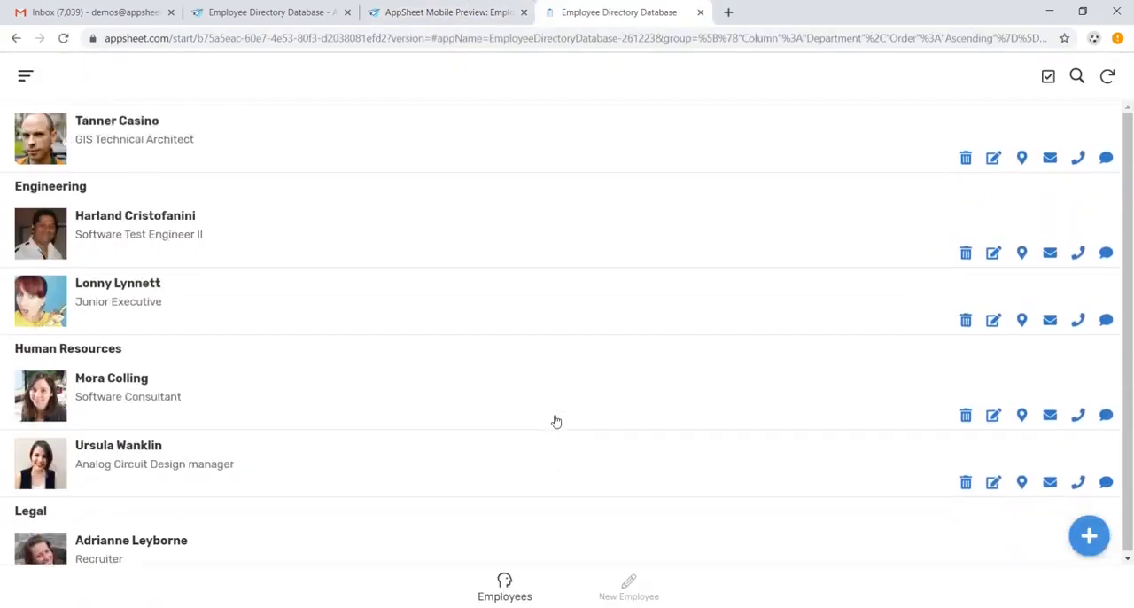
scroll(552, 417, "up", 6)
scroll(452, 408, "down", 3)
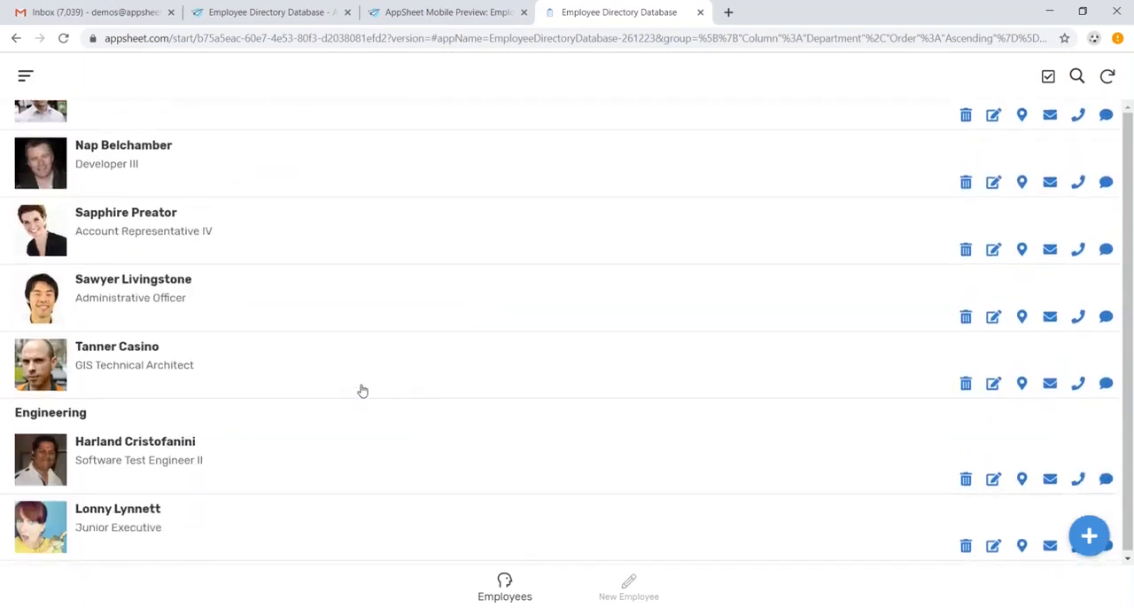
Examine the details of the GIS Technical Architect in Business Development and return to the Employees view.
left_click(389, 369)
scroll(514, 408, "down", 3)
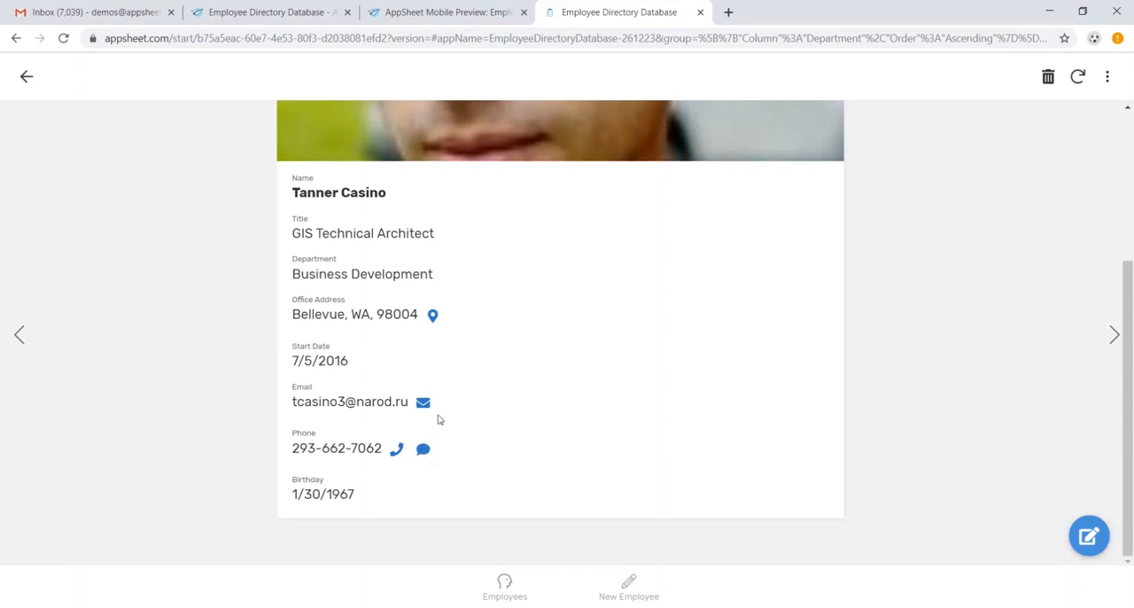
scroll(499, 418, "up", 3)
left_click(504, 584)
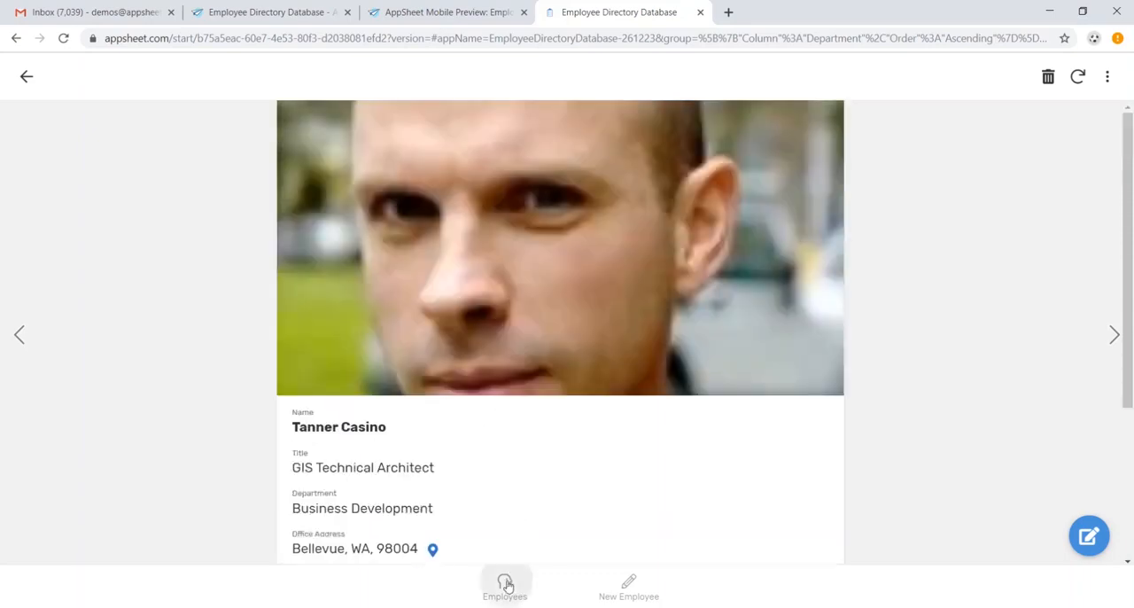
scroll(532, 482, "up", 5)
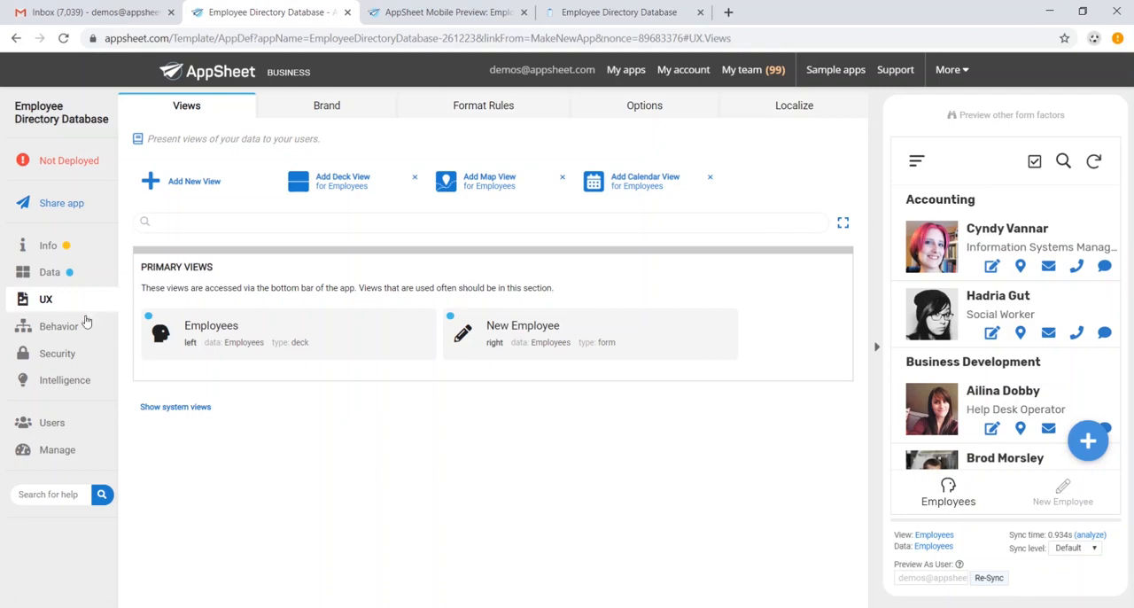
Add a new action for the Employees table and review the available action types.
left_click(80, 329)
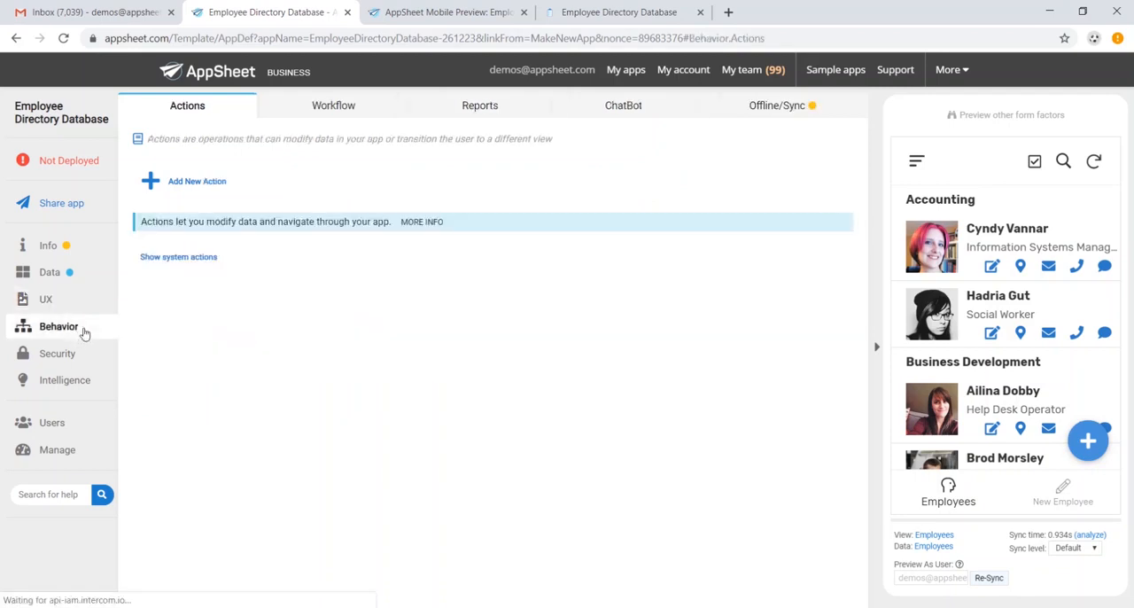
left_click(226, 186)
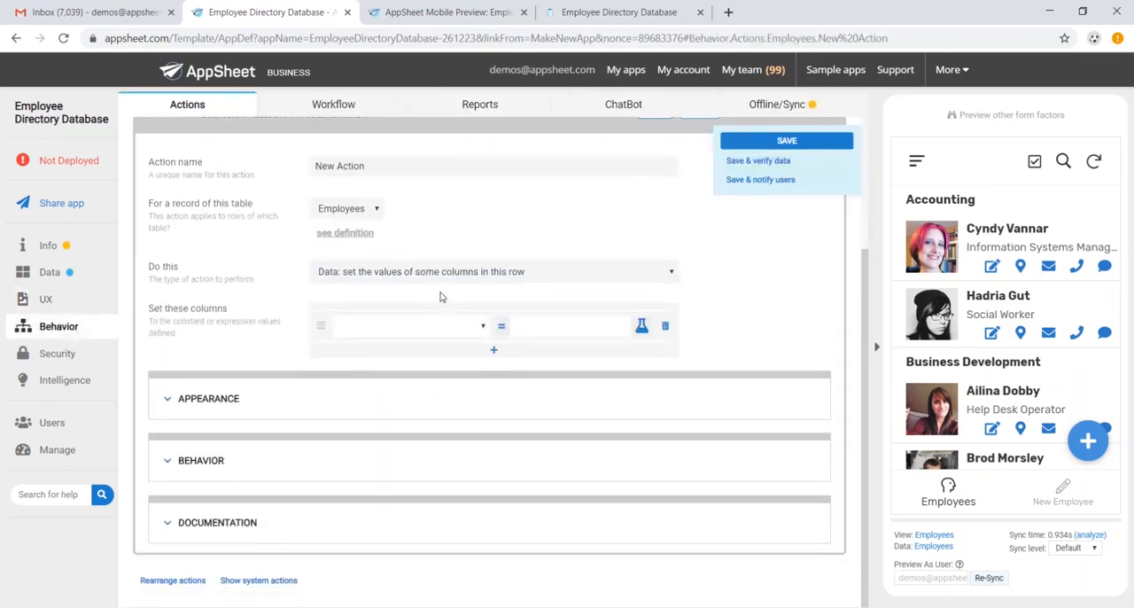
left_click(457, 273)
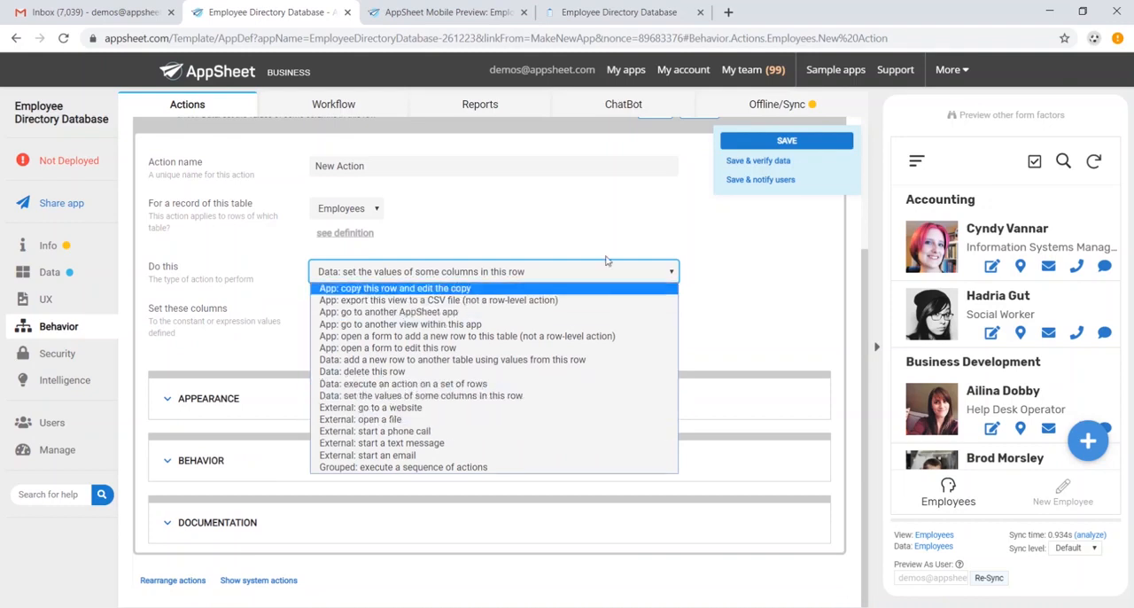
left_click(747, 232)
scroll(747, 239, "up", 3)
Add a new workflow rule and delete it again.
left_click(333, 104)
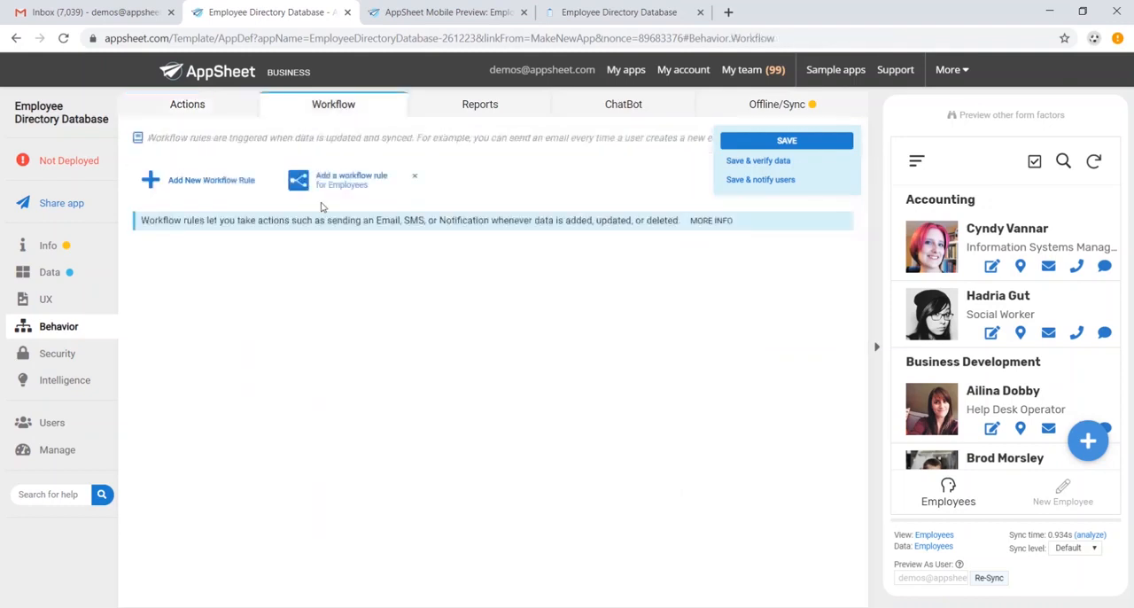
left_click(247, 186)
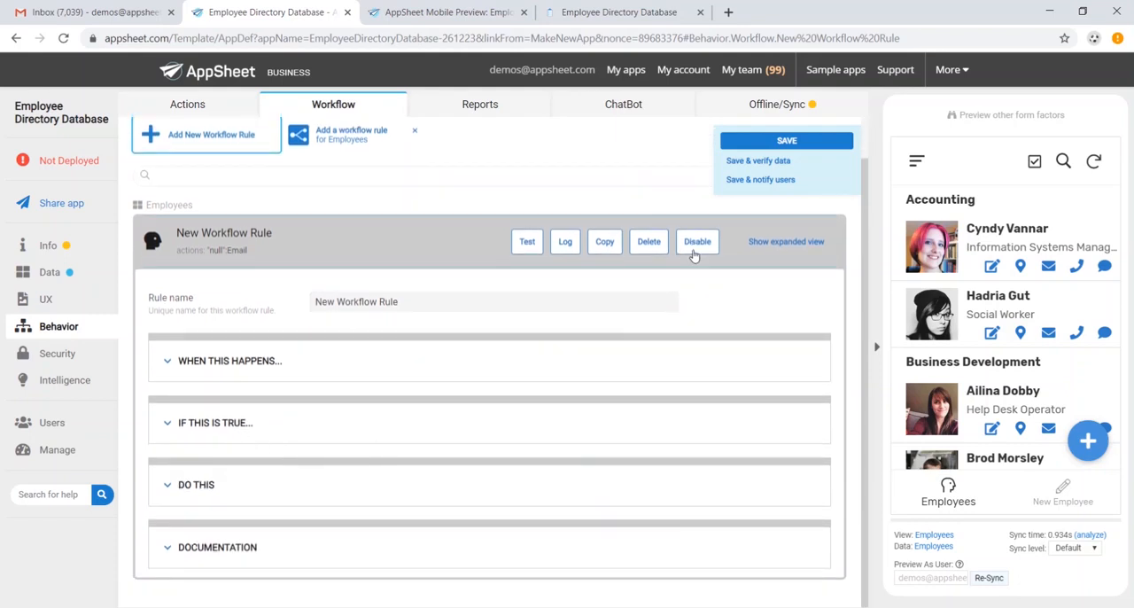
left_click(648, 242)
left_click(648, 242)
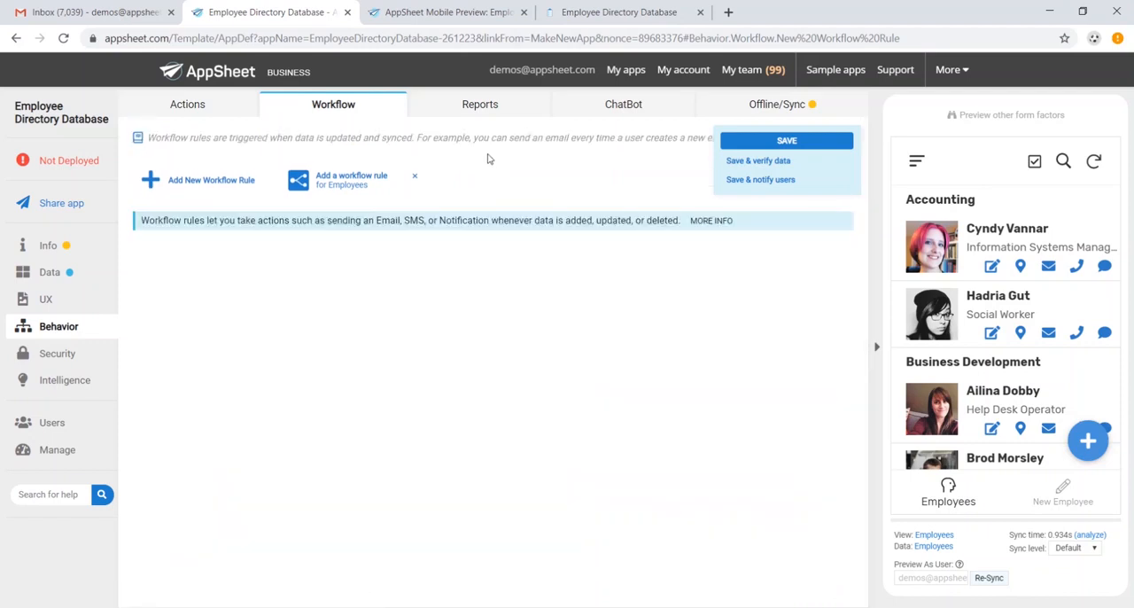
Add a new report and name it Monthly Headcount.
left_click(479, 104)
left_click(188, 181)
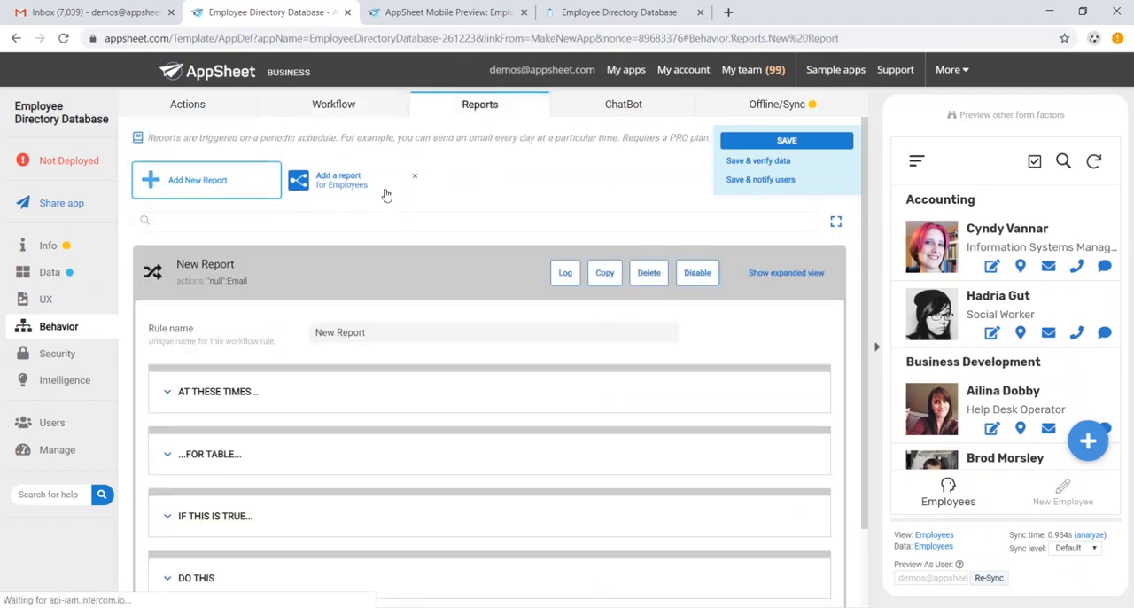
triple_click(393, 238)
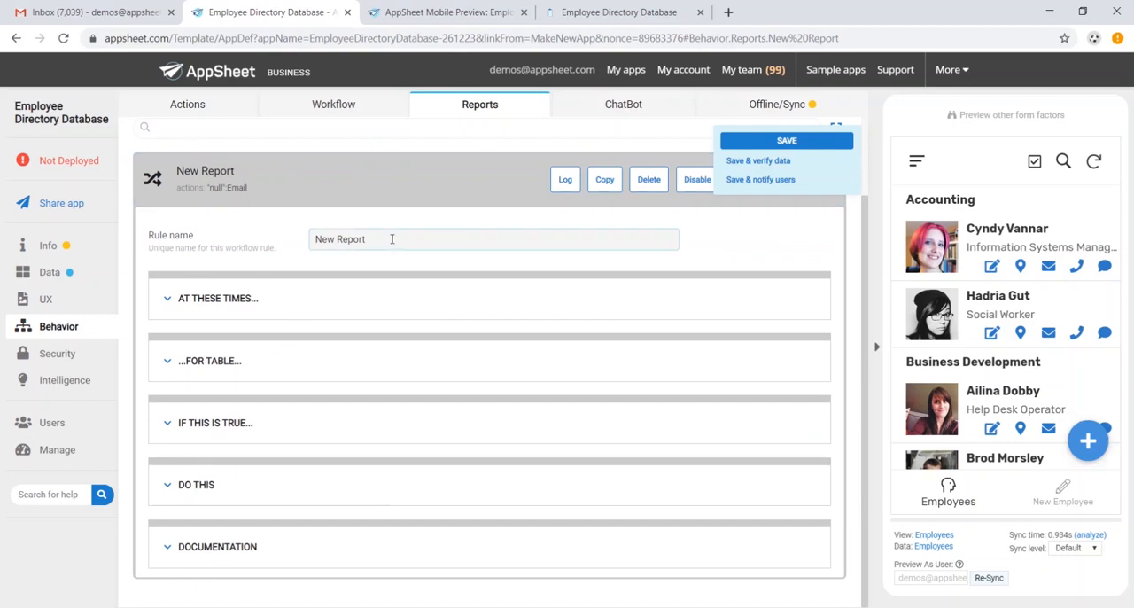
type("Monthly Headcount")
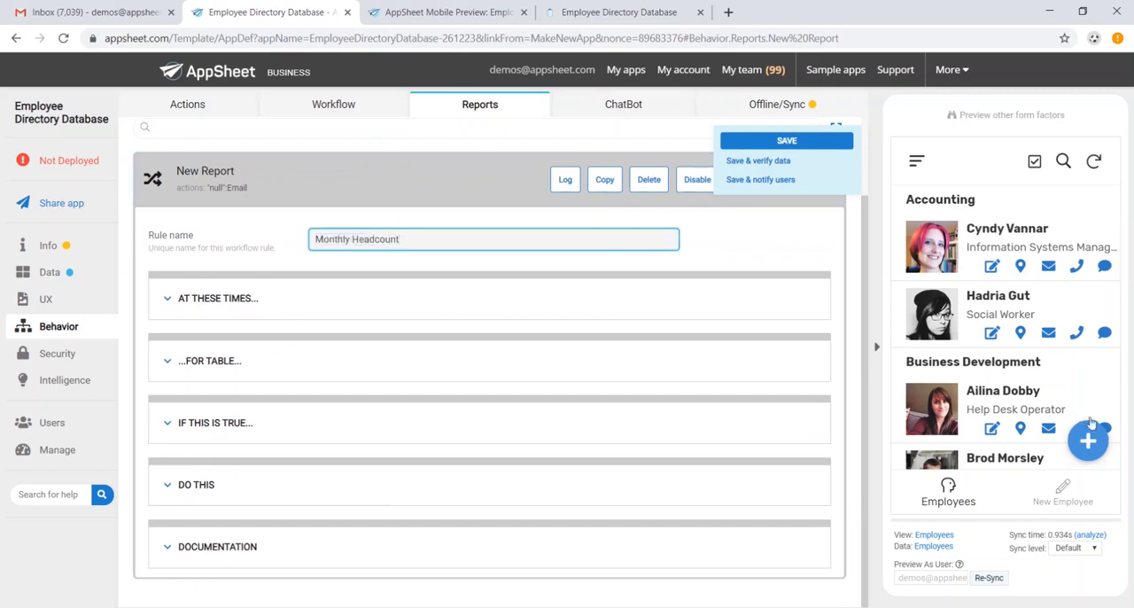
Examine the Monthly Headcount report's schedule, table and condition settings.
left_click(215, 299)
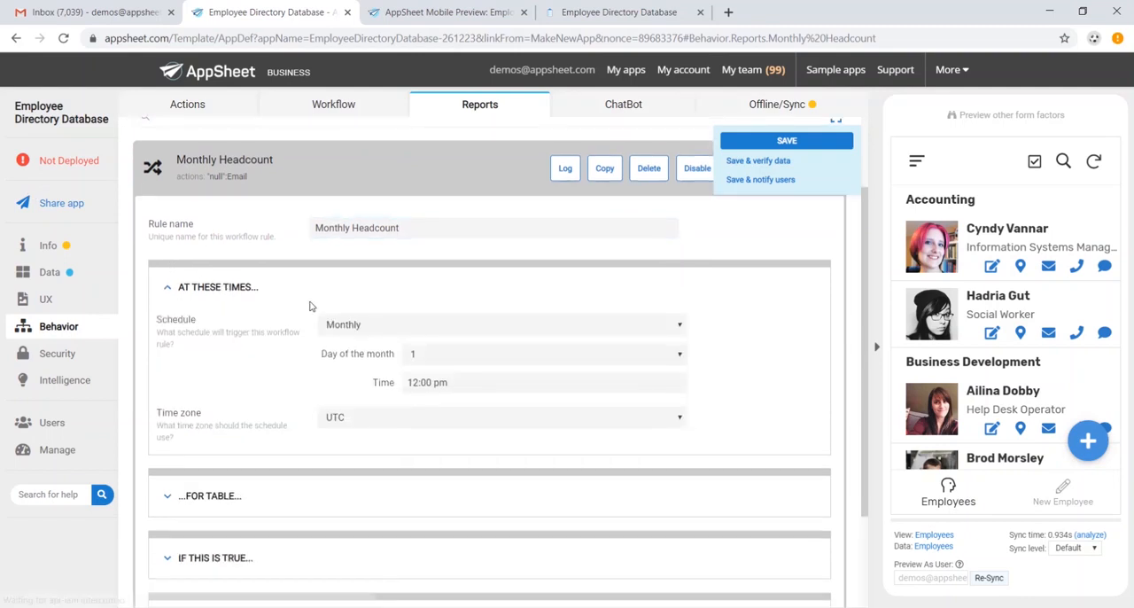
scroll(311, 307, "down", 2)
left_click(212, 361)
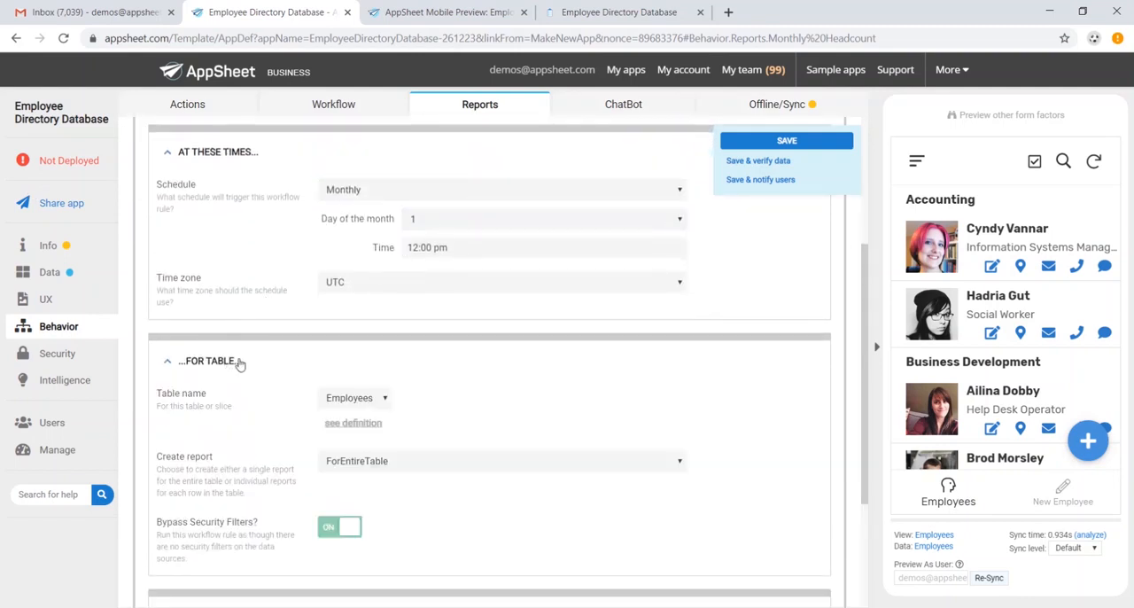
scroll(309, 406, "down", 2)
left_click(227, 474)
scroll(334, 430, "down", 1)
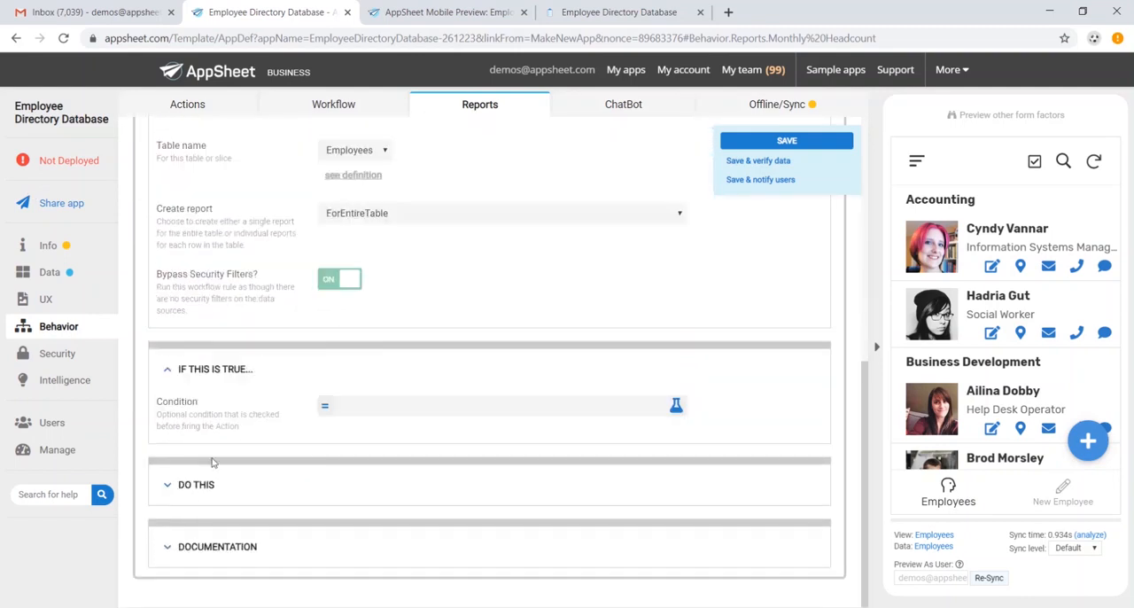
Enter the recipient's email address in the report's email action and save the app.
left_click(192, 491)
scroll(313, 438, "down", 3)
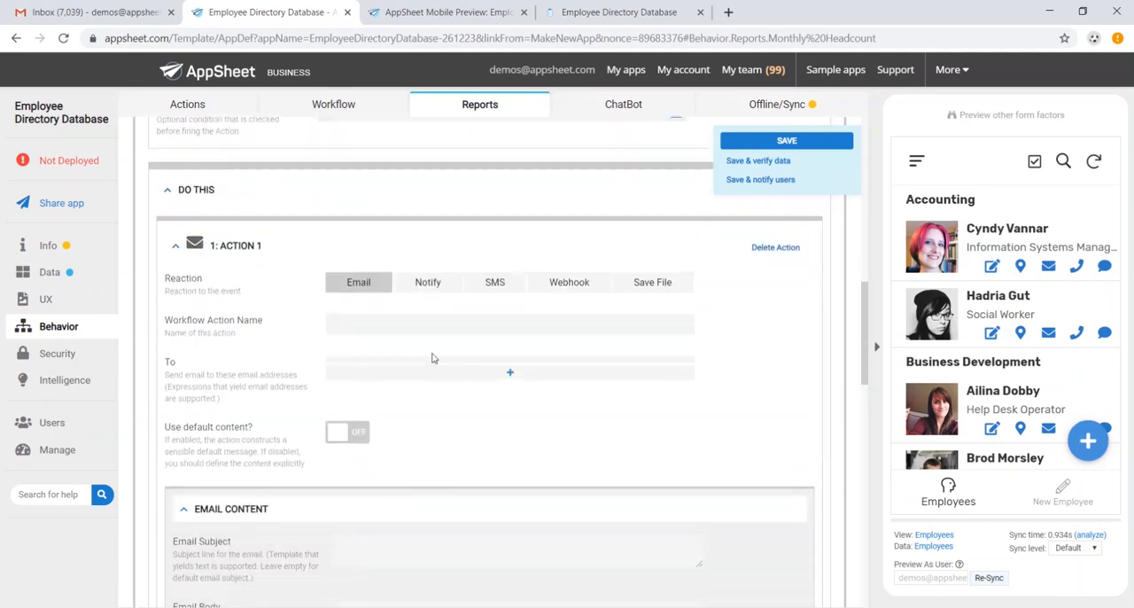
left_click(450, 374)
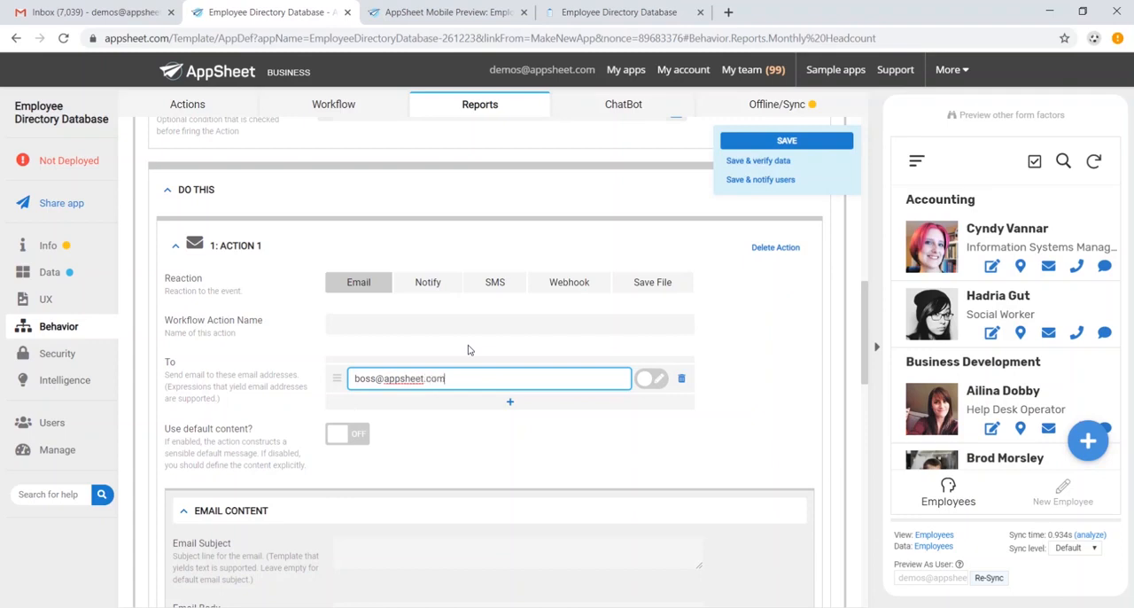
left_click(790, 142)
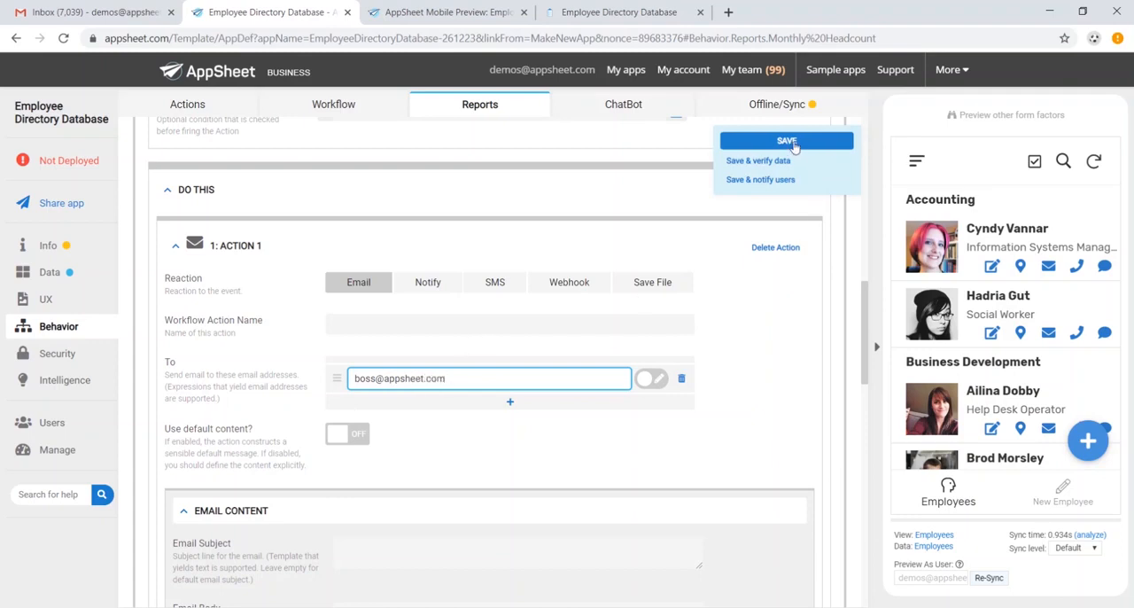
Set the authentication provider for user sign-in to Microsoft and save the app.
left_click(62, 354)
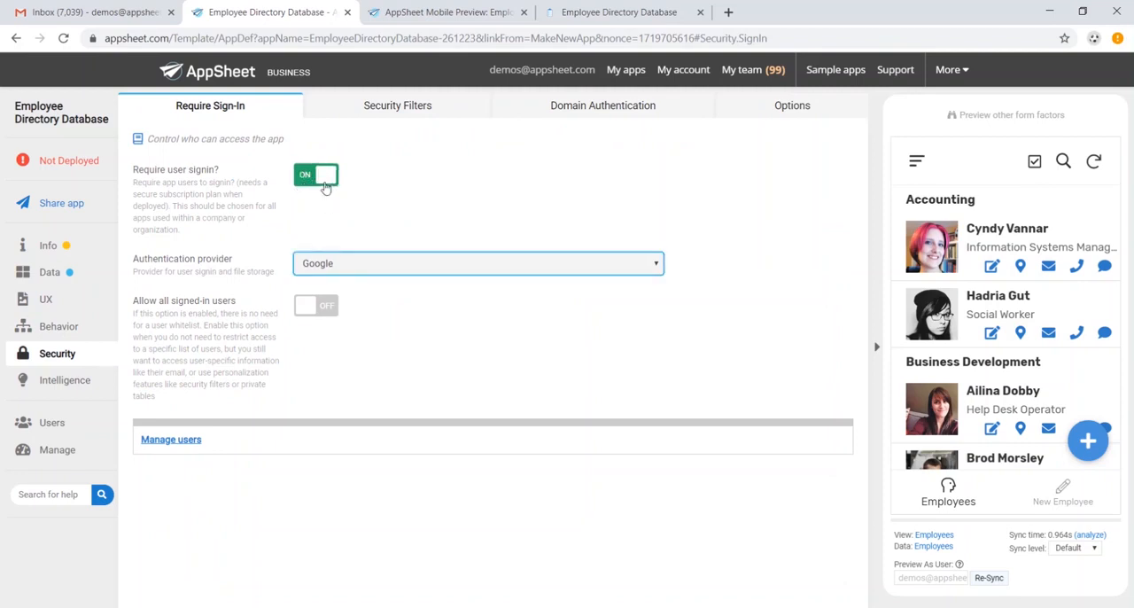
left_click(372, 263)
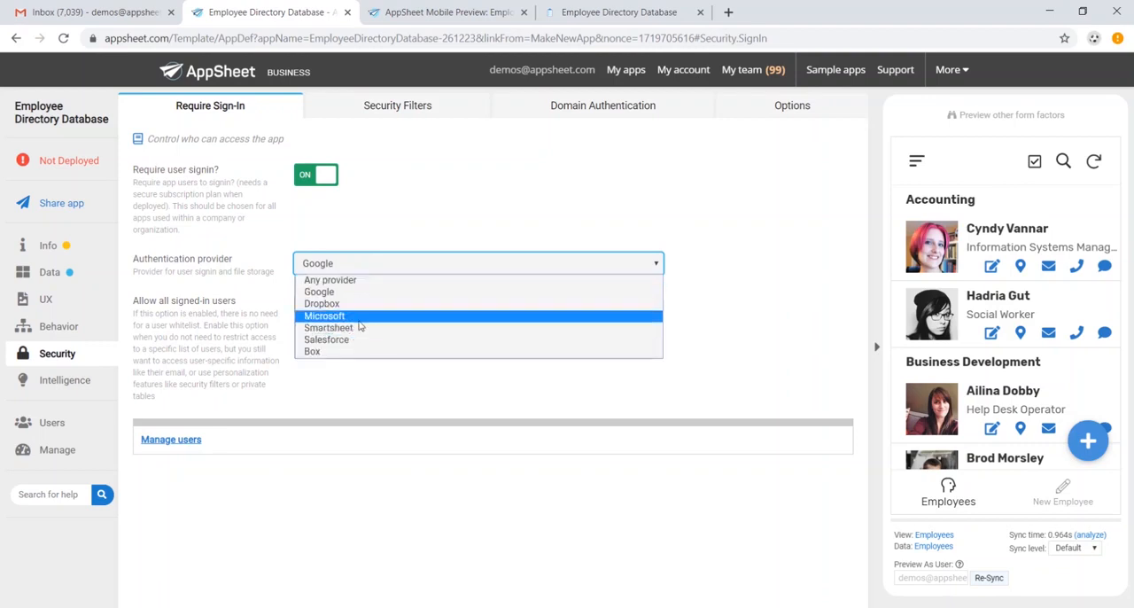
left_click(359, 316)
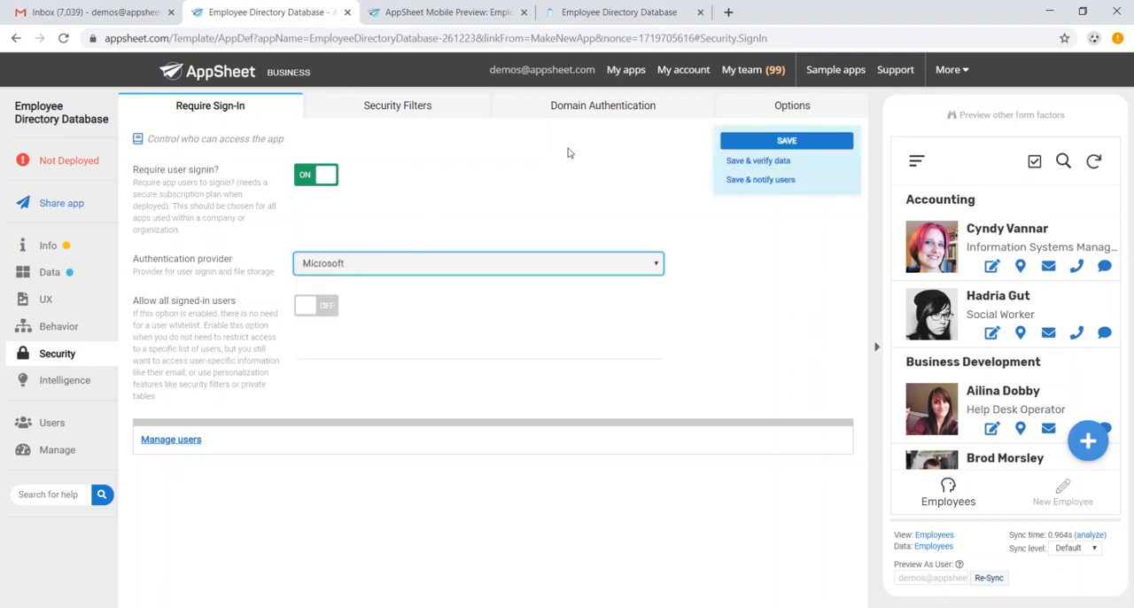
left_click(826, 142)
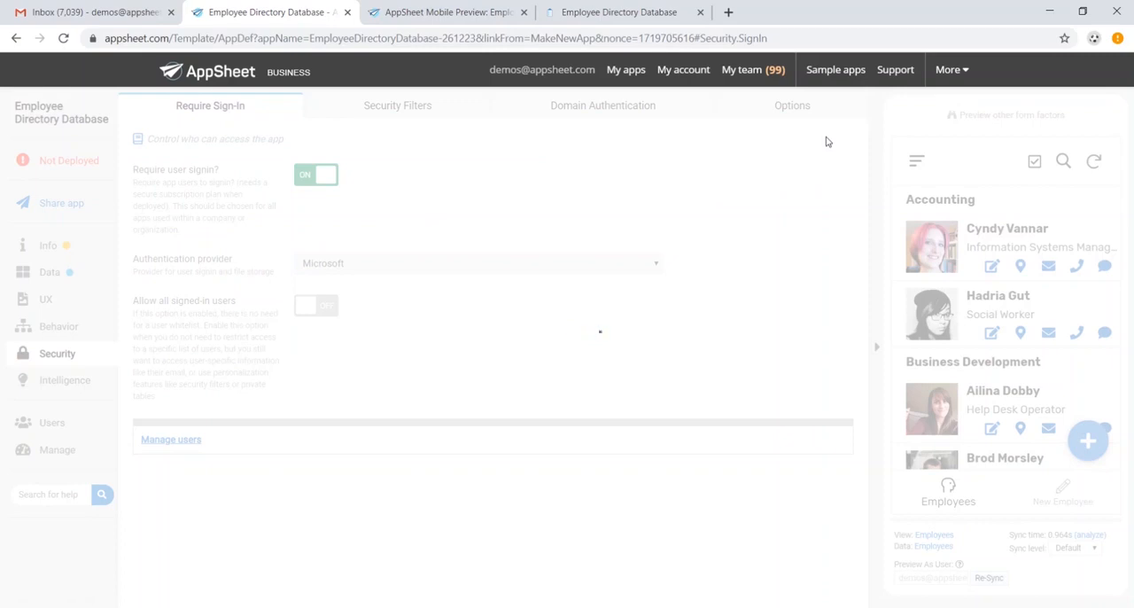
Open the app's user sharing settings and go to the user emails entry.
left_click(81, 433)
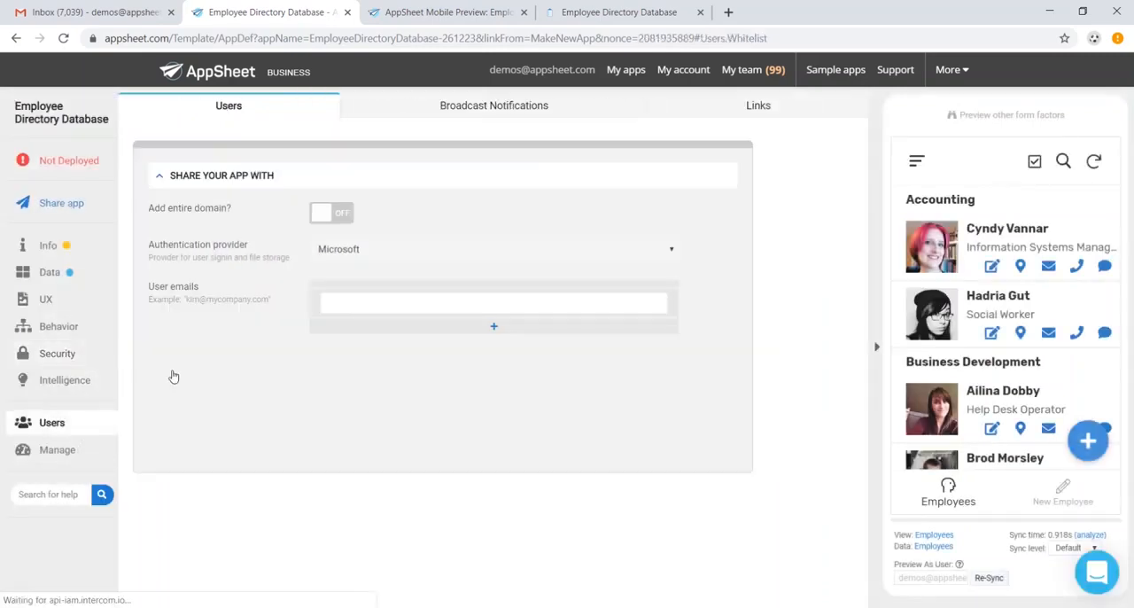
left_click(375, 306)
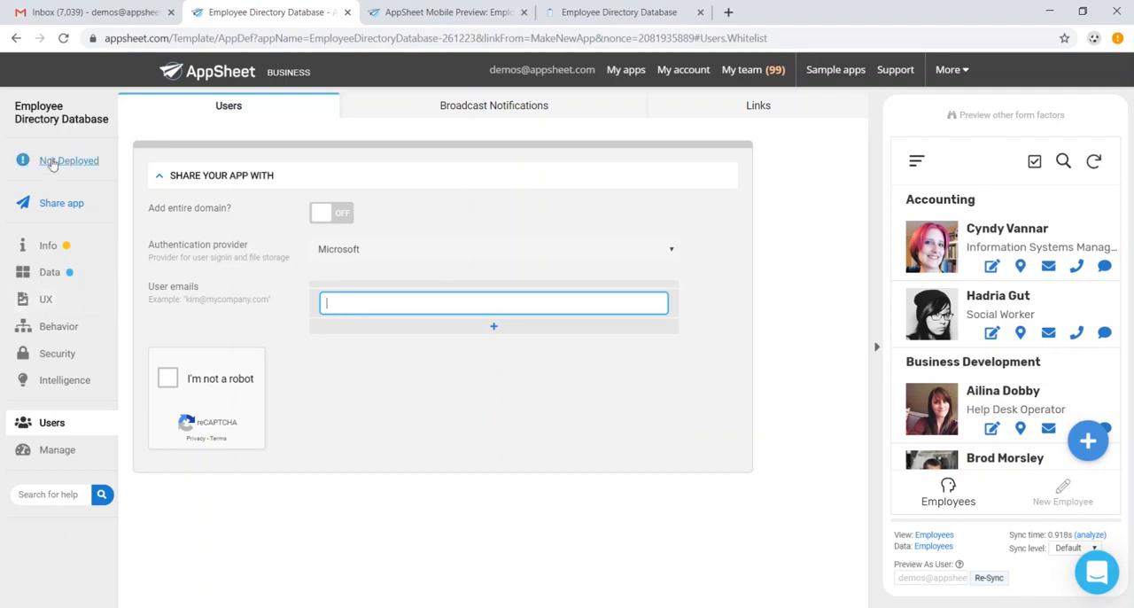
Run the deployment check, review its results and move the app to the deployed state.
left_click(81, 158)
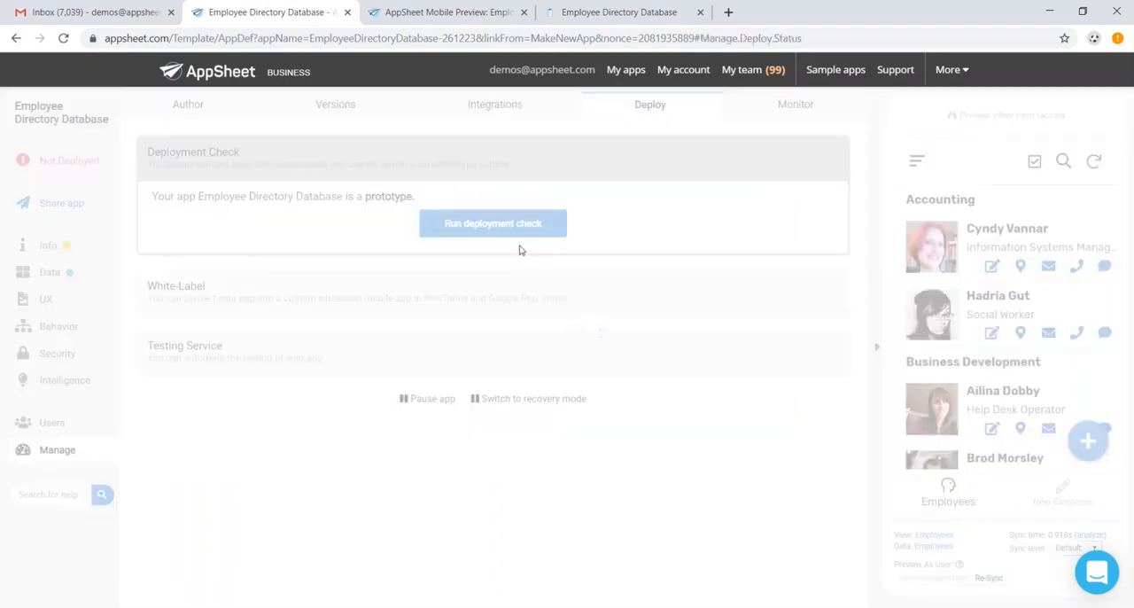
scroll(521, 252, "down", 1)
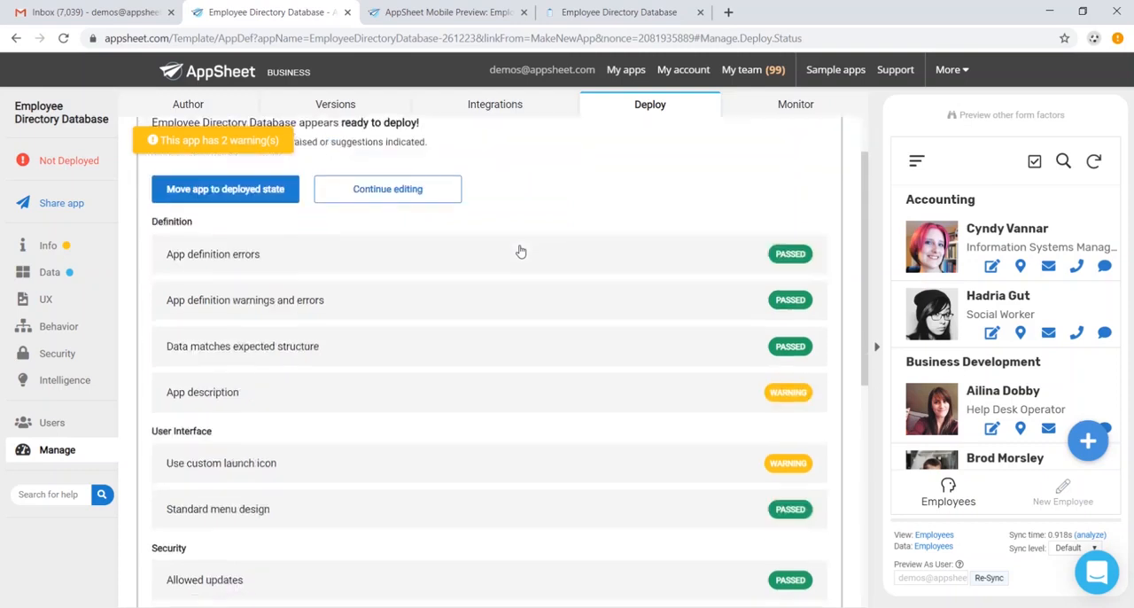
scroll(318, 274, "up", 1)
left_click(256, 268)
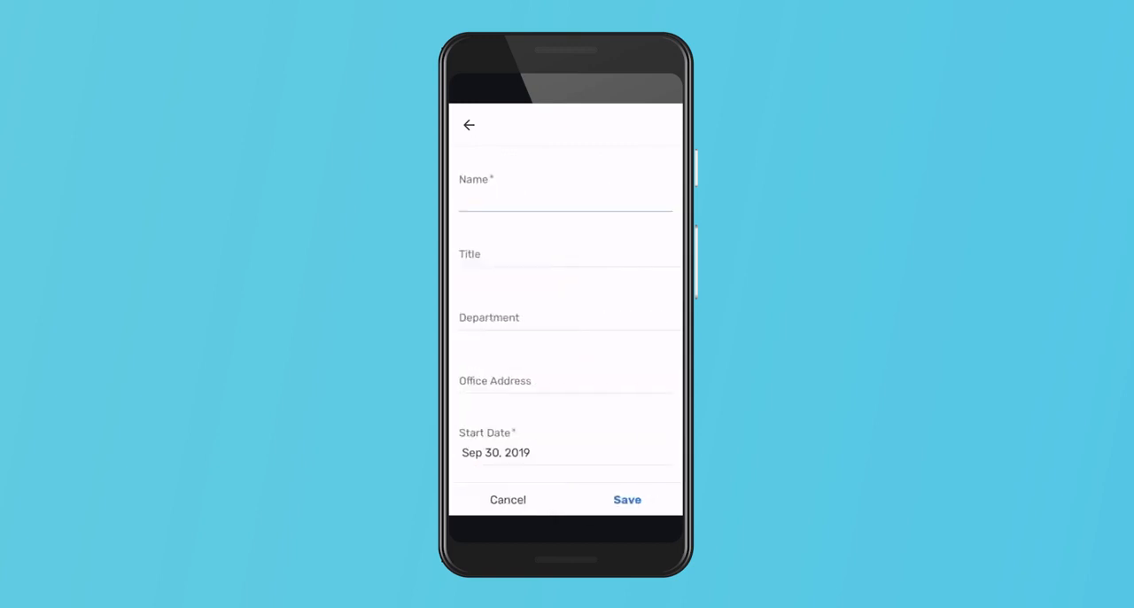
Look through the new employee form and browse the grouped employee list on the phone.
scroll(566, 315, "down", 5)
scroll(565, 314, "up", 5)
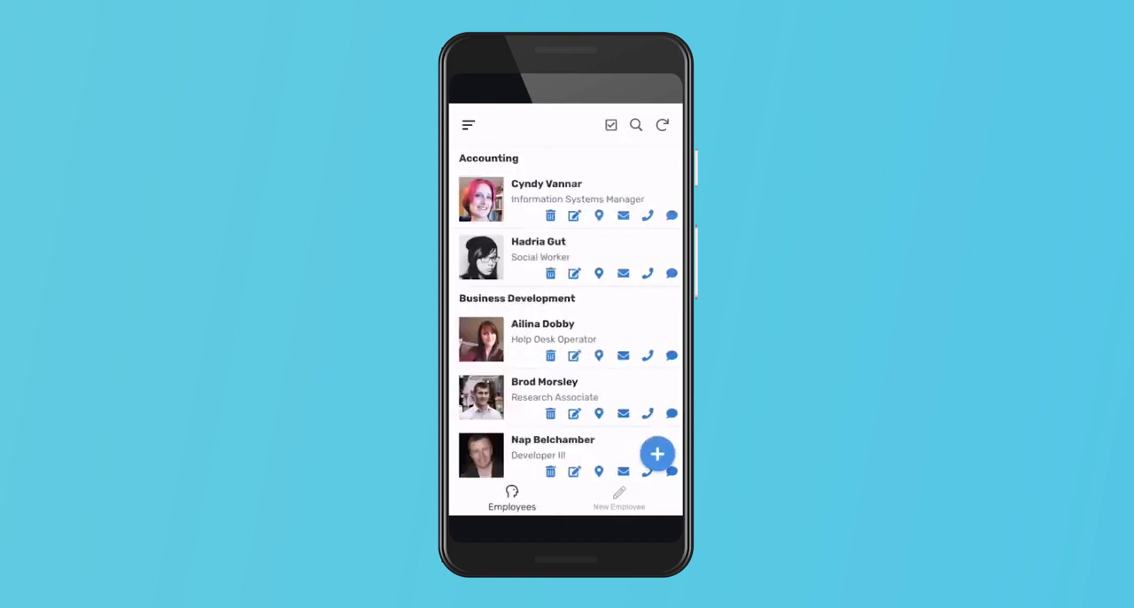
scroll(566, 314, "down", 10)
scroll(568, 312, "down", 5)
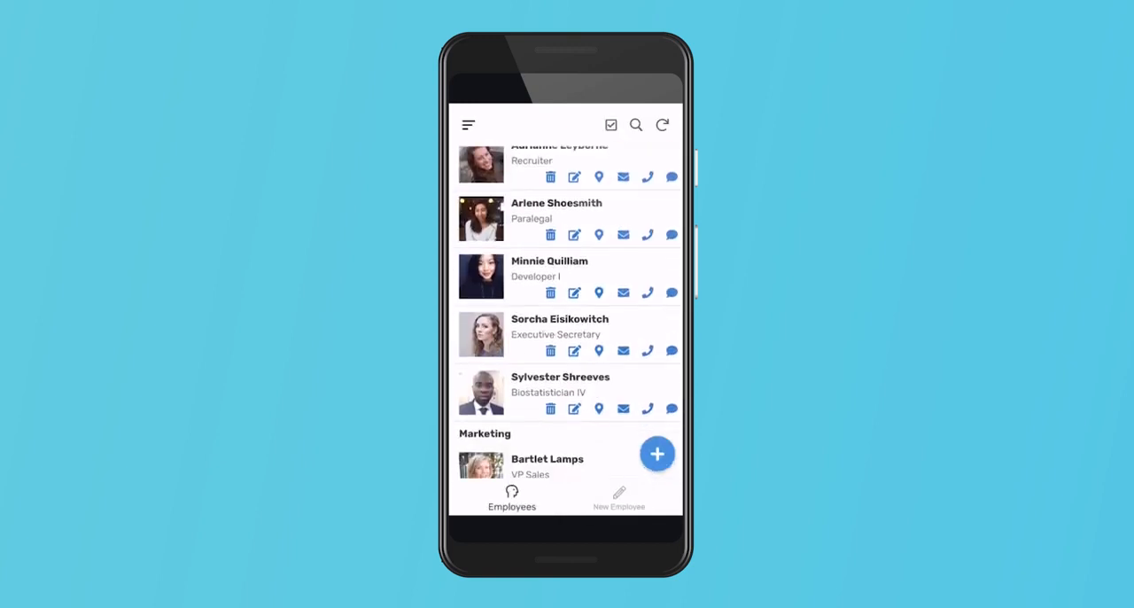
scroll(568, 312, "down", 1)
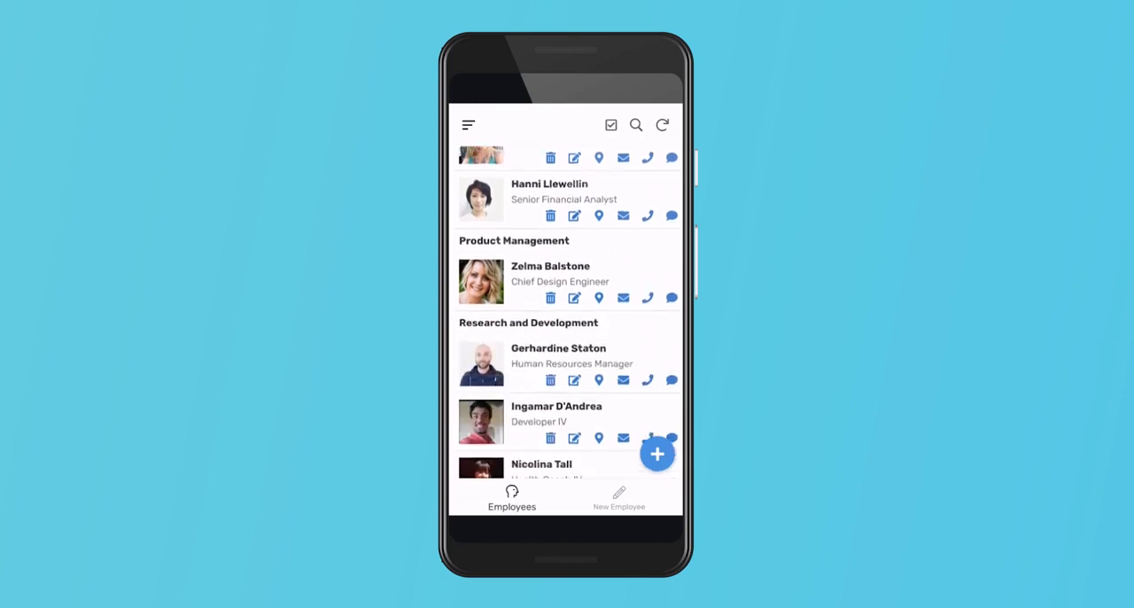
View the details of the Human Resources Manager in Research and Development, open a text message to them and return to the employee list.
left_click(567, 363)
scroll(566, 312, "down", 4)
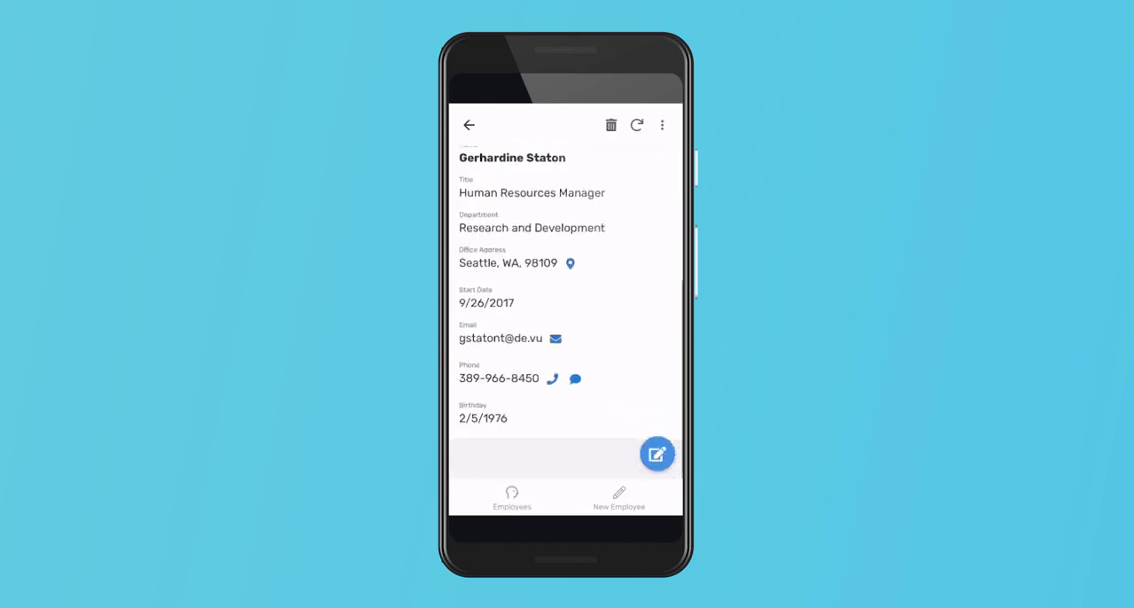
left_click(575, 378)
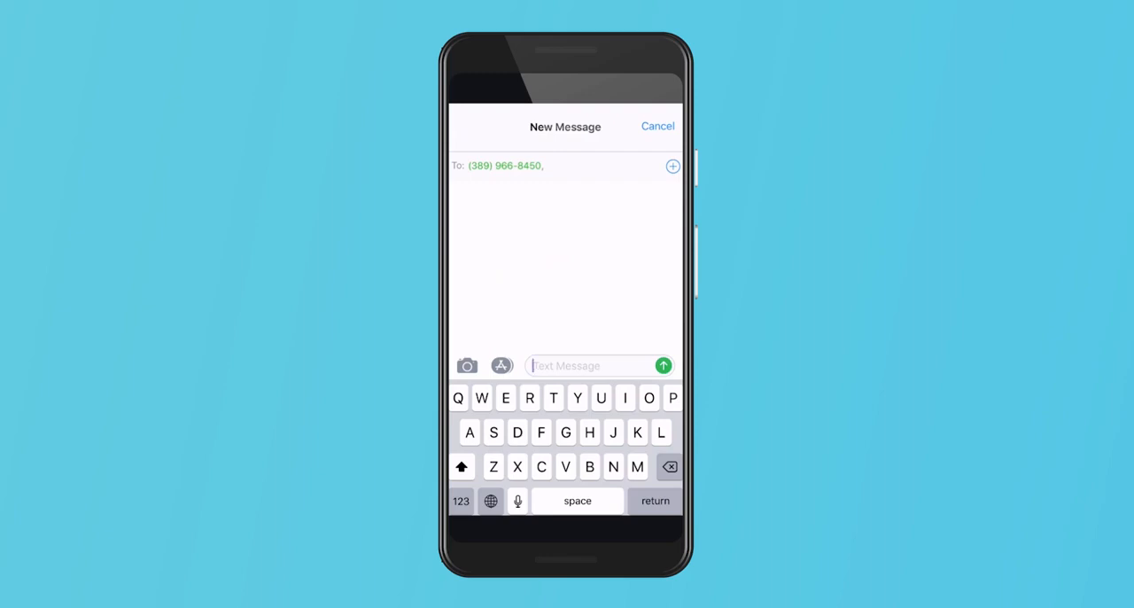
key("alt+Tab")
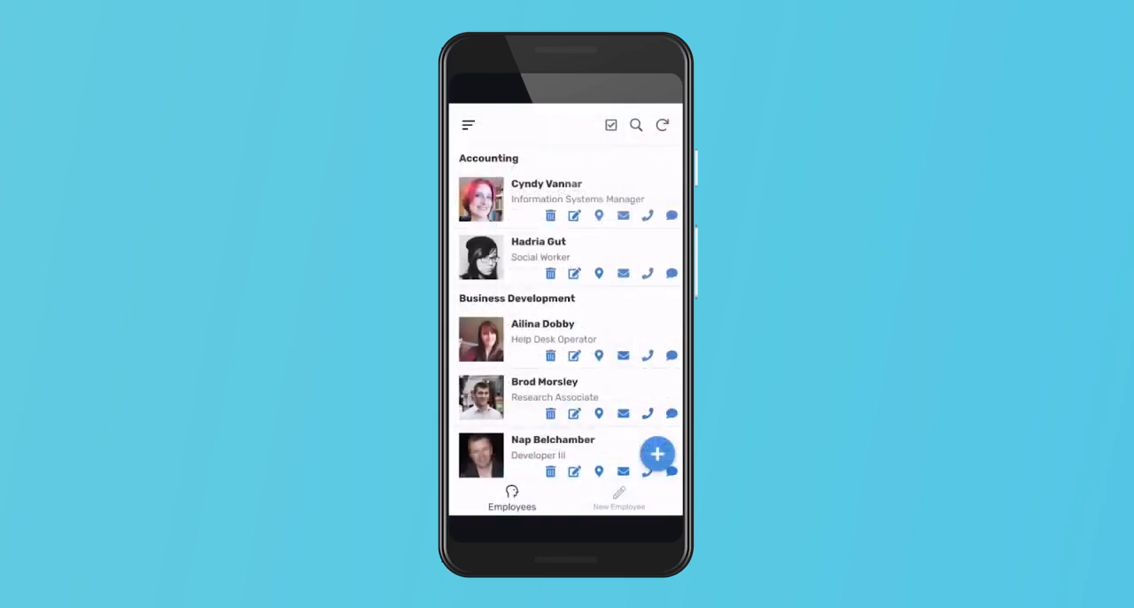